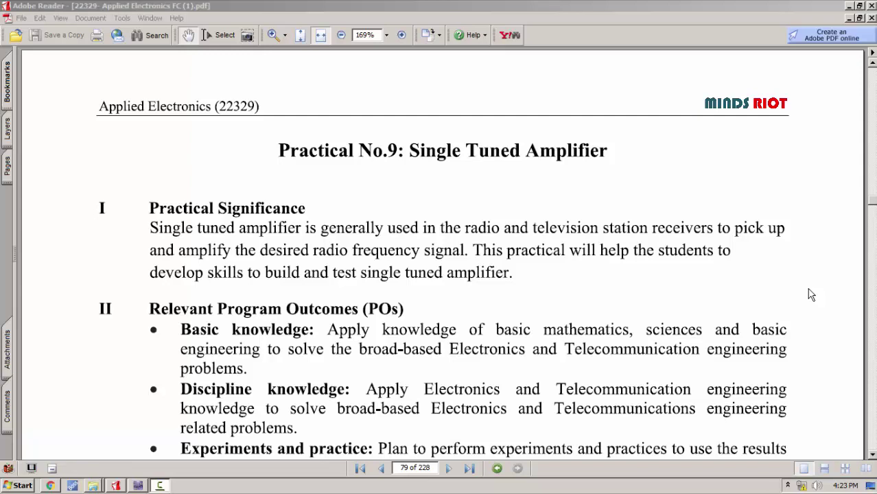
Step: Scroll the Applied Electronics PDF from page 79 to Figures 9.1 and 9.2 on page 80
left_click(808, 290)
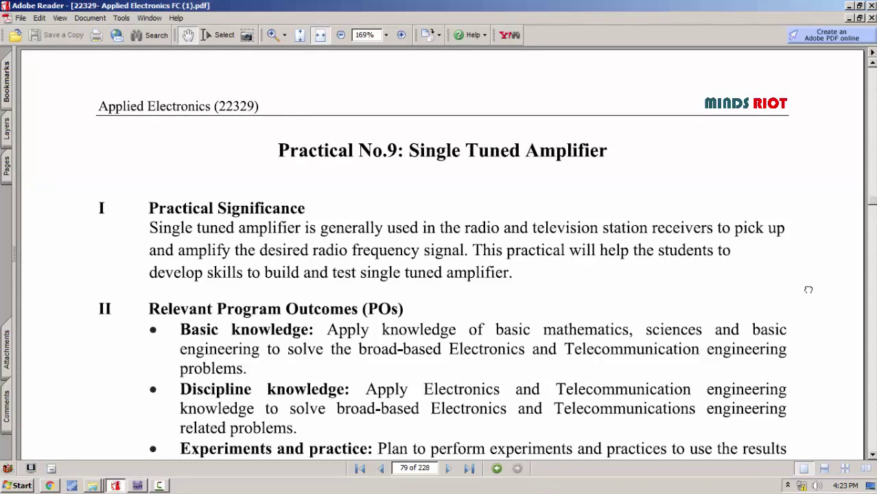
scroll(809, 288, "down", 10)
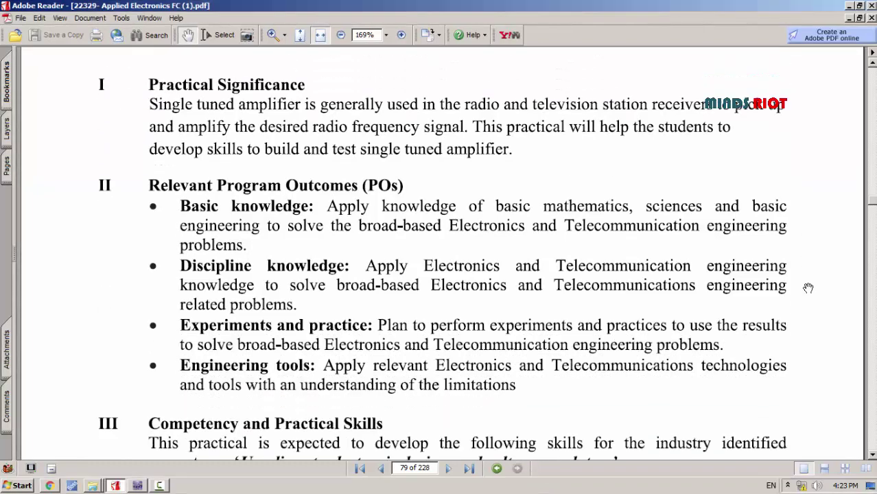
scroll(809, 288, "down", 10)
scroll(809, 289, "down", 2)
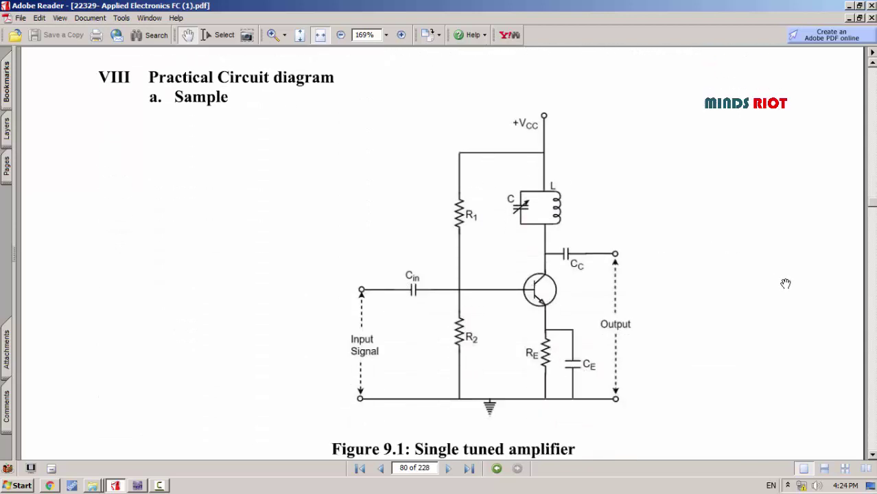
scroll(787, 284, "down", 3)
scroll(786, 284, "down", 9)
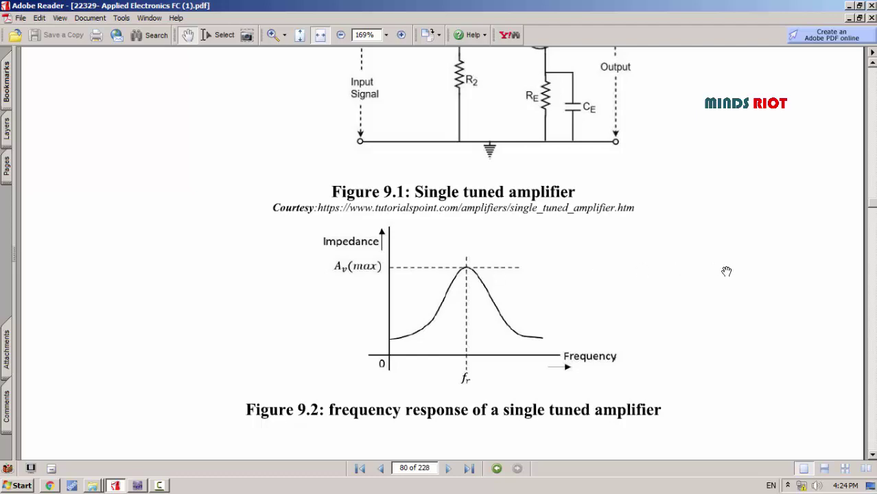
Step: Find the NPN BC107BP transistor in the Transistors group by searching 'bc1'
left_click(138, 485)
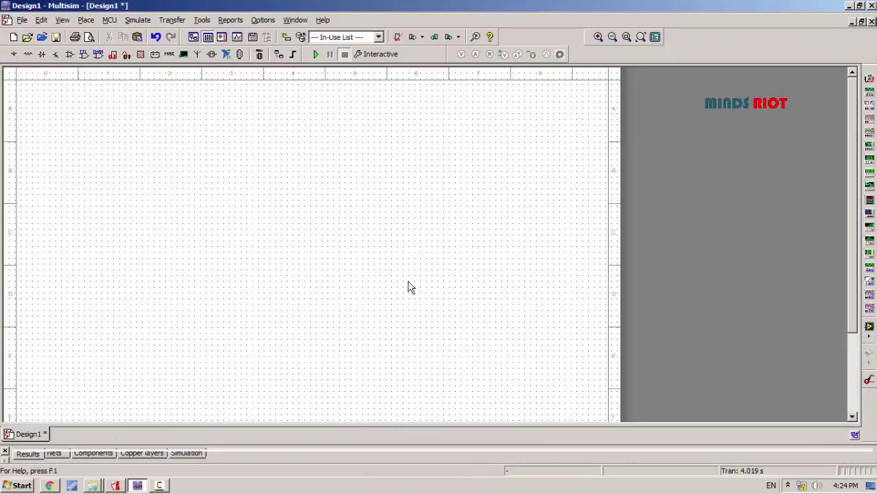
left_click(14, 54)
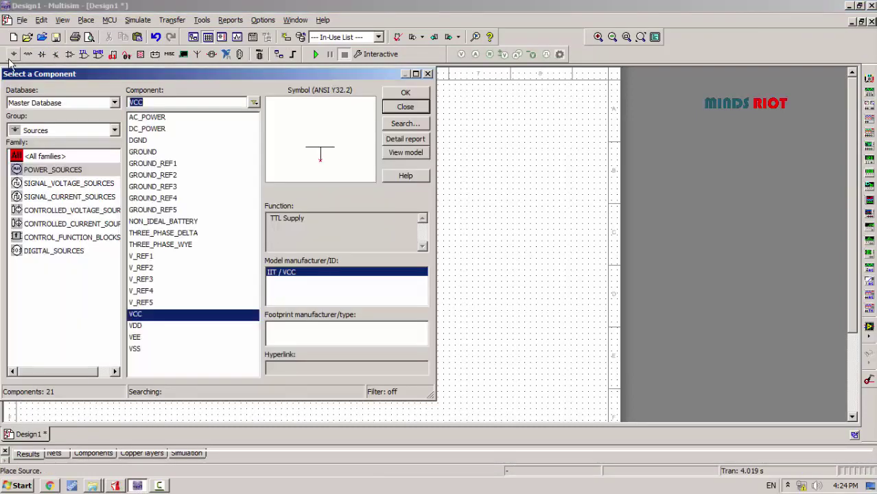
left_click(68, 130)
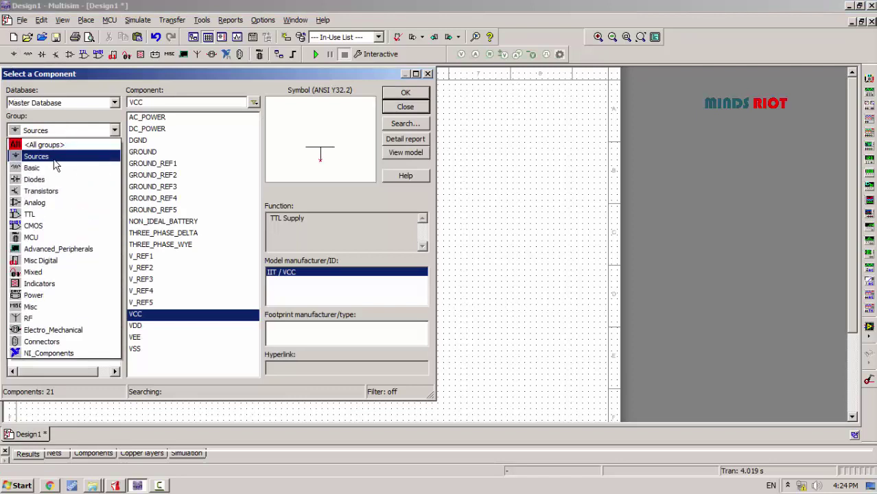
left_click(52, 168)
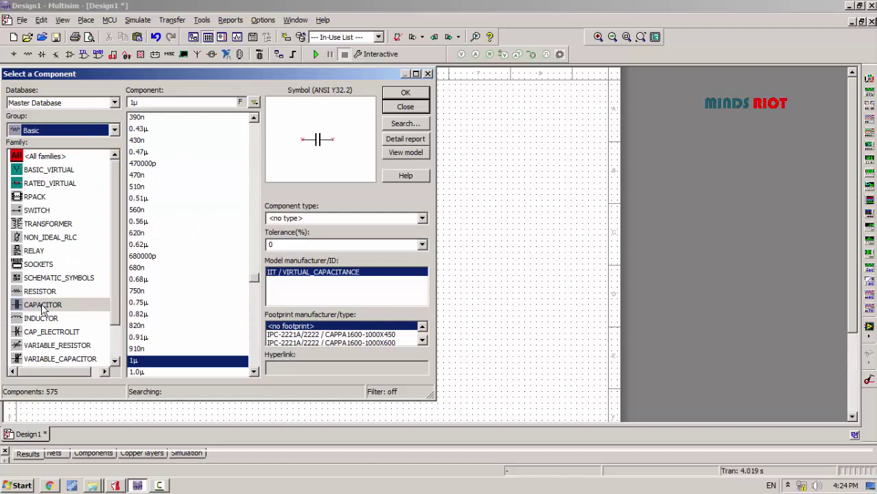
left_click(111, 130)
left_click(68, 191)
type("bc1")
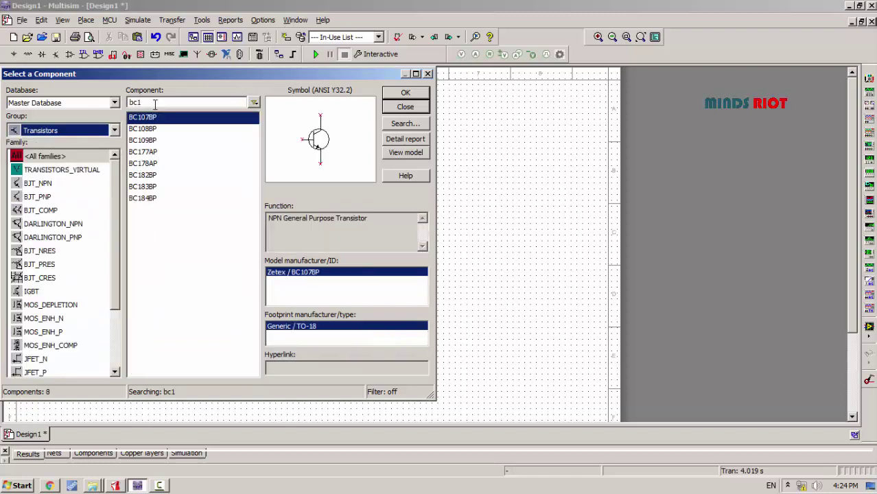
left_click(148, 118)
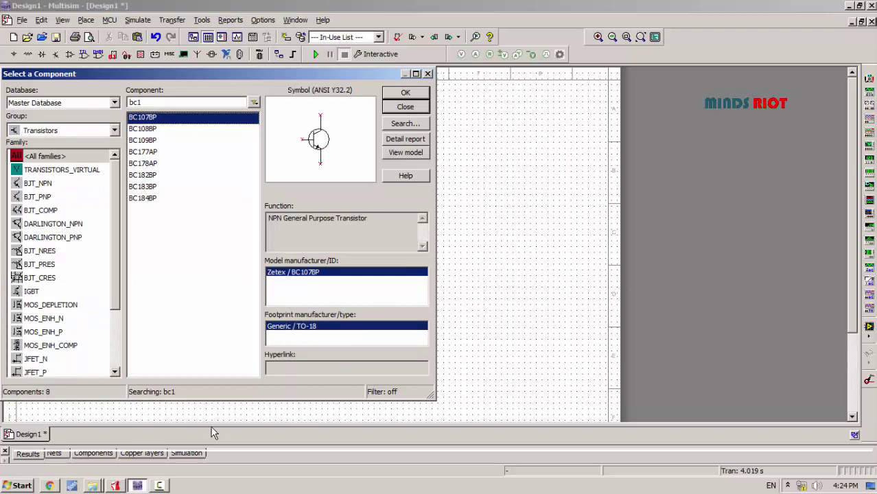
Step: Compare the BC107 and component values in the PDF's page-81 Resources Required table with Multisim
left_click(118, 486)
scroll(772, 287, "down", 3)
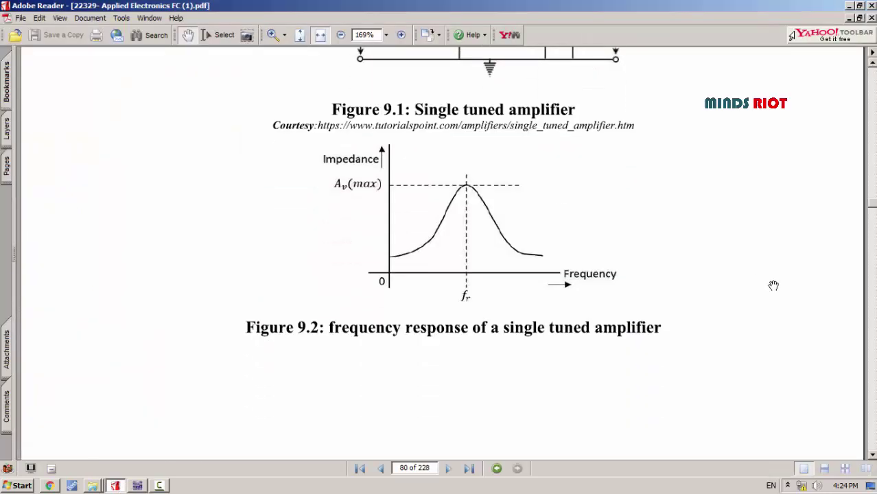
scroll(773, 286, "down", 10)
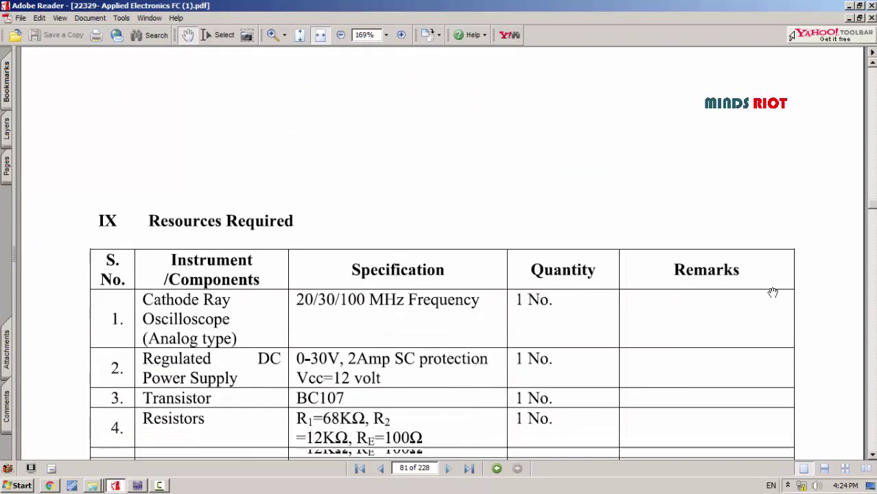
scroll(773, 293, "down", 3)
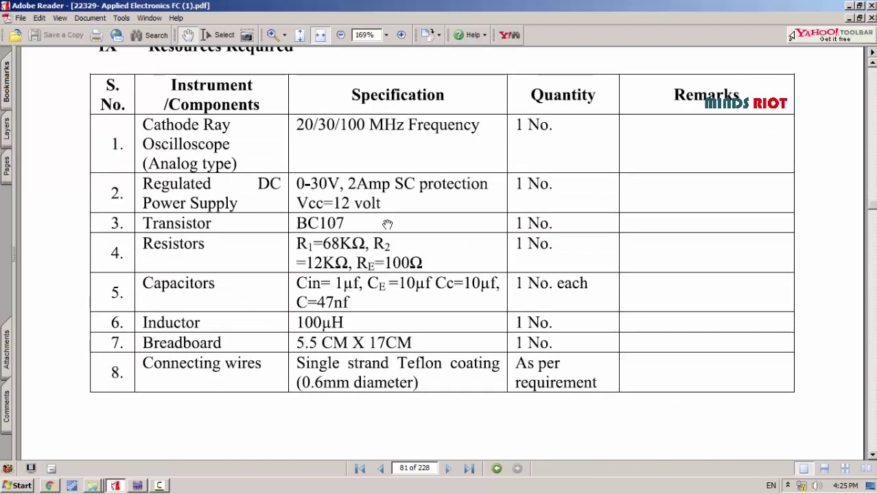
left_click(137, 486)
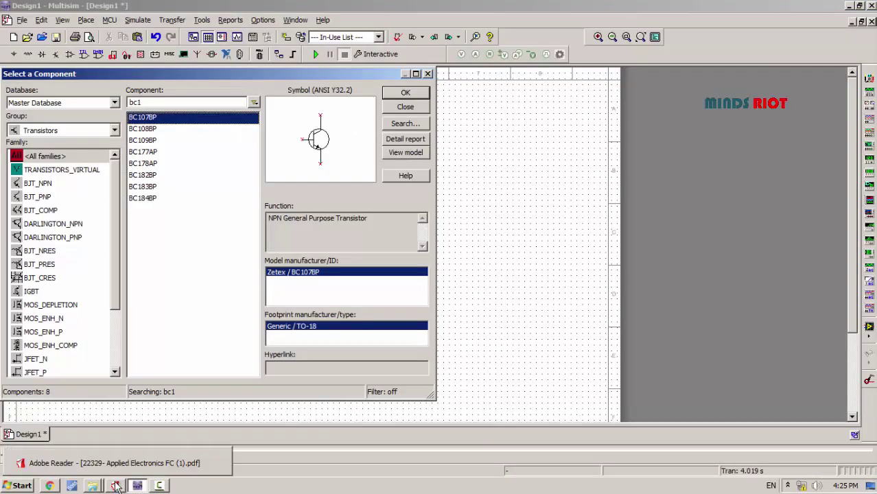
left_click(117, 486)
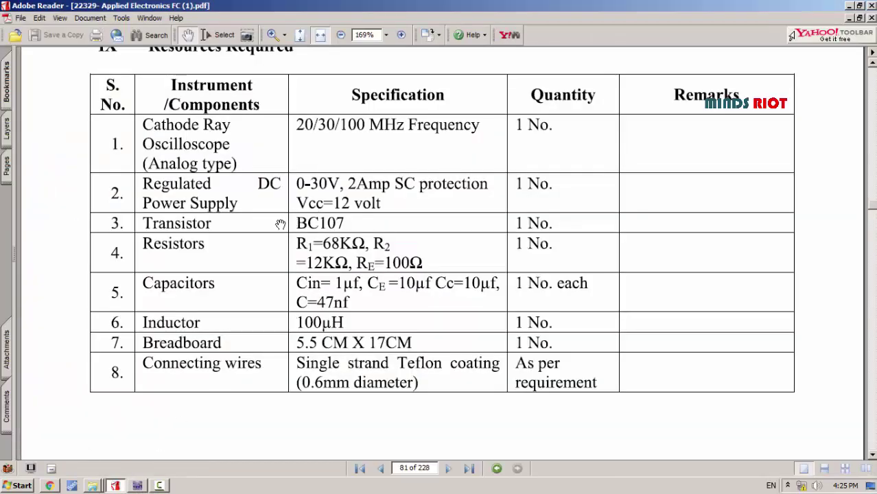
left_click(137, 486)
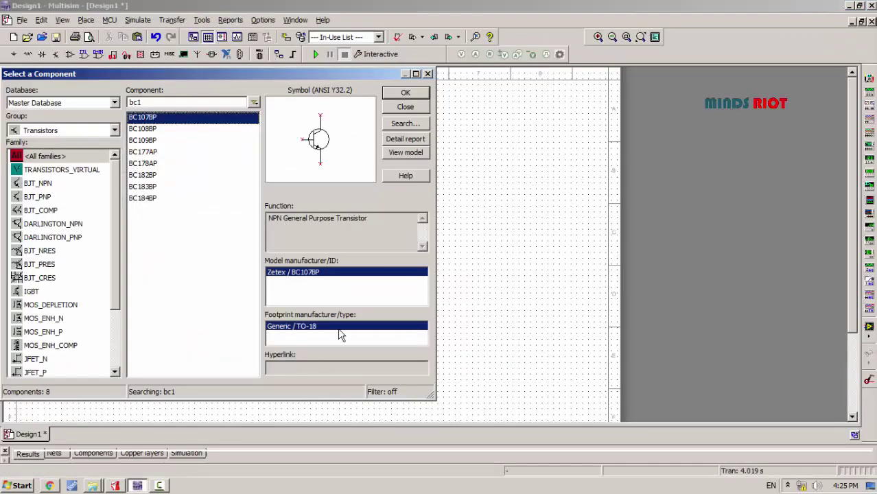
Step: Place BC107BP transistor Q1, then 1kΩ resistors R1 above it and R2, R3 below it
left_click(405, 93)
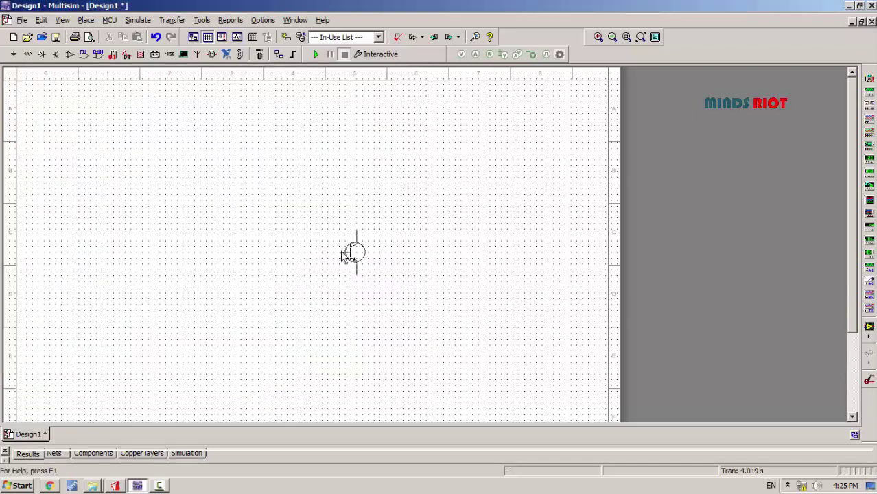
left_click(287, 229)
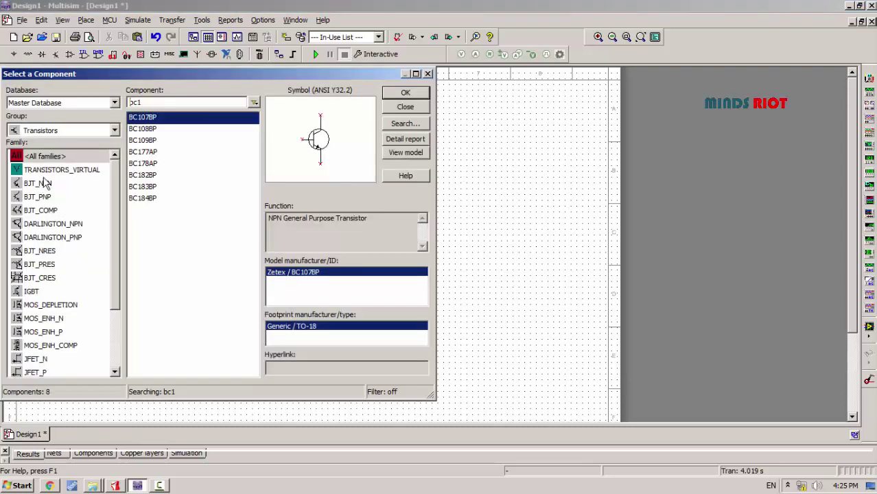
left_click(114, 131)
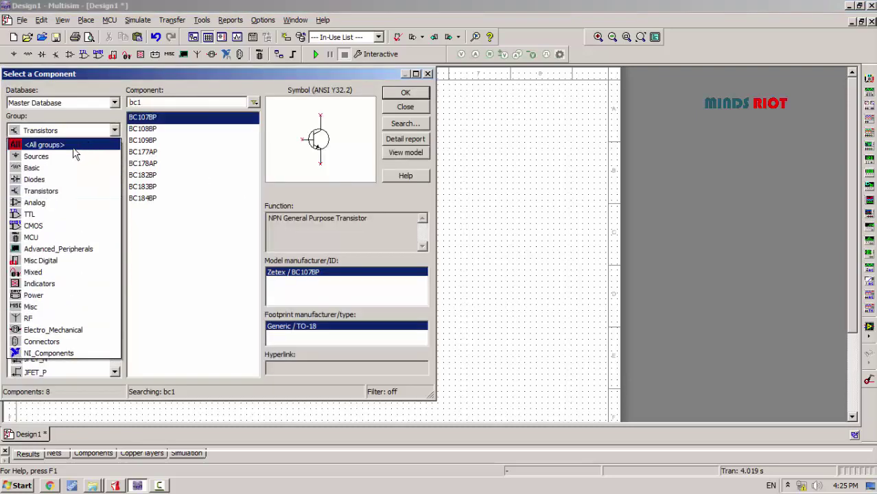
left_click(53, 169)
left_click(44, 292)
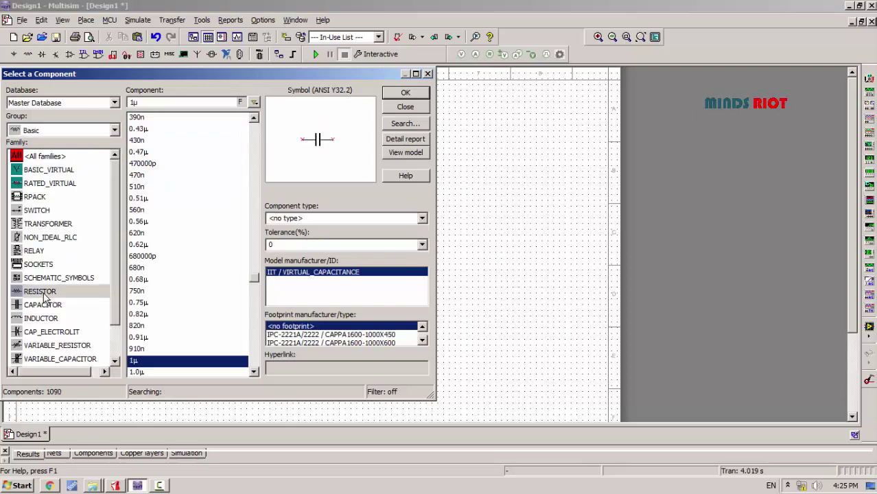
left_click(409, 94)
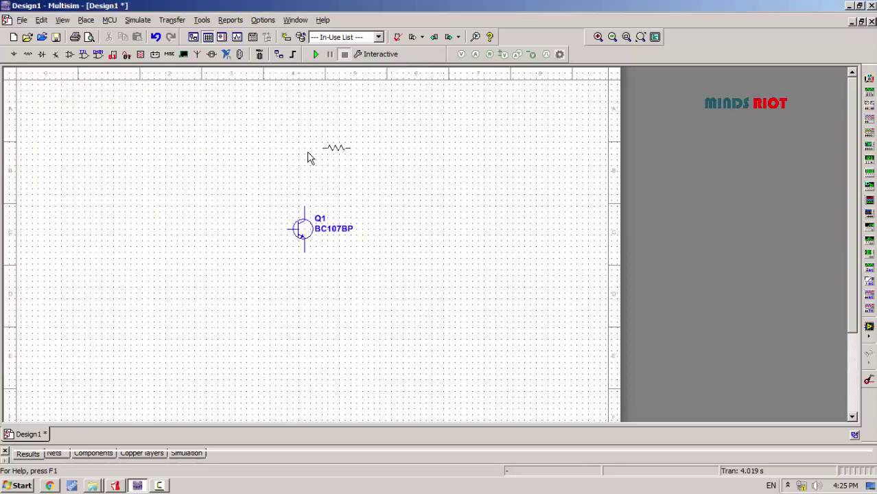
left_click(240, 167)
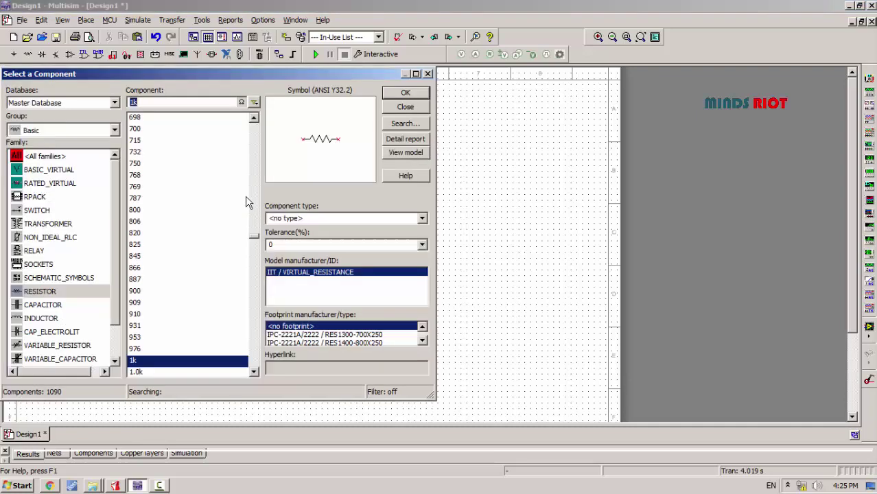
left_click(409, 95)
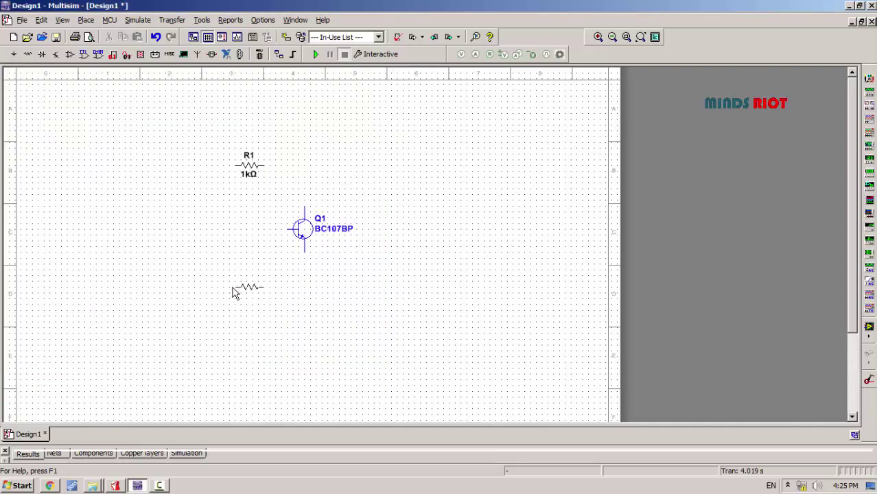
left_click(235, 287)
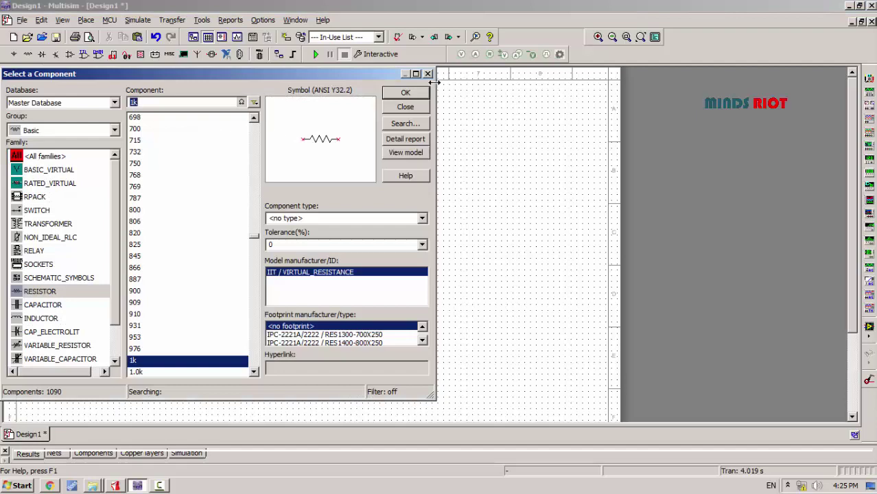
left_click(420, 92)
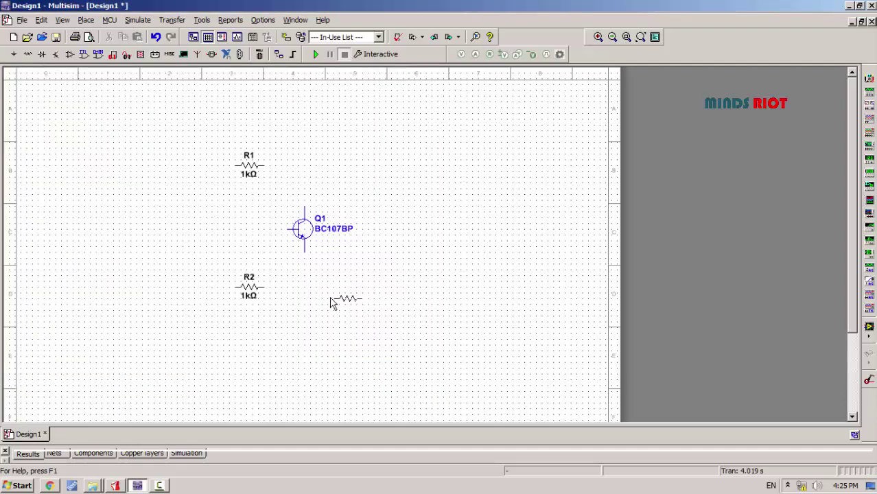
left_click(295, 294)
Step: Place four 1µF capacitors: left and right of Q1, beside R3, and next to R1
left_click(46, 305)
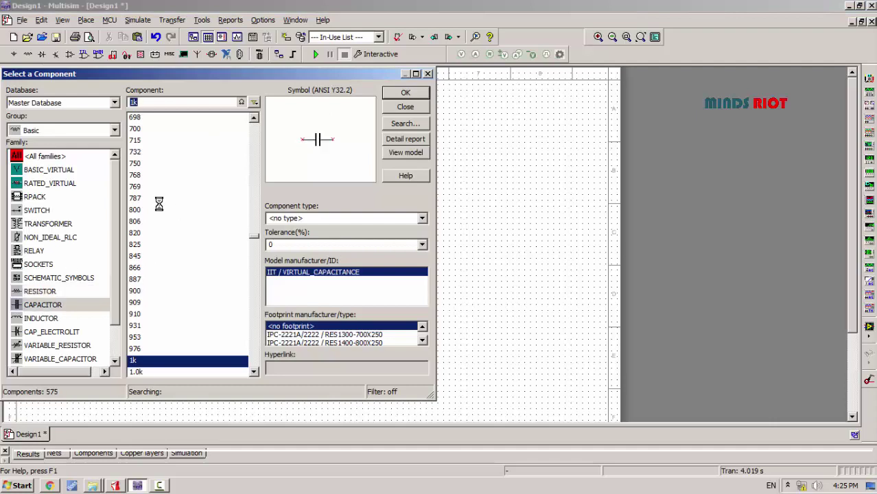
left_click(406, 92)
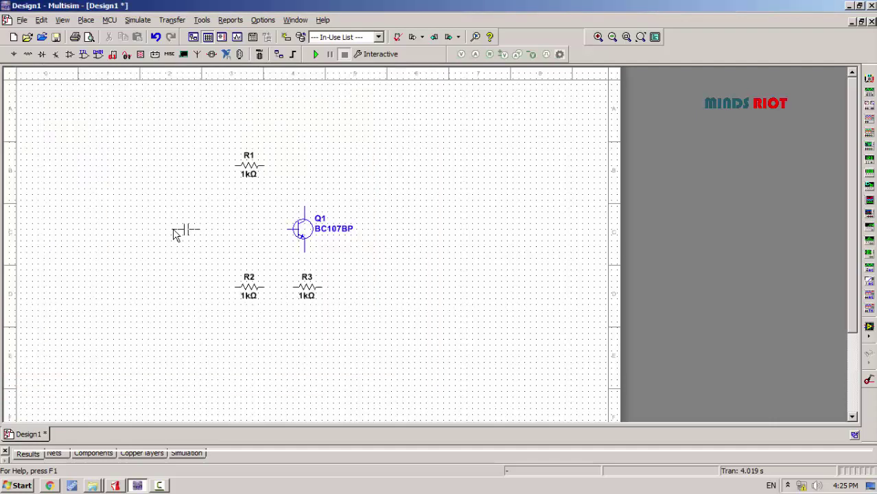
left_click(174, 234)
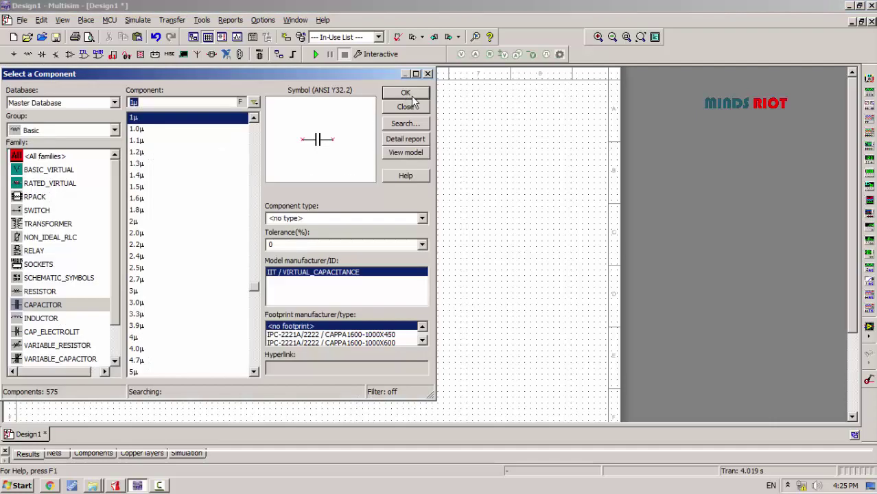
left_click(406, 92)
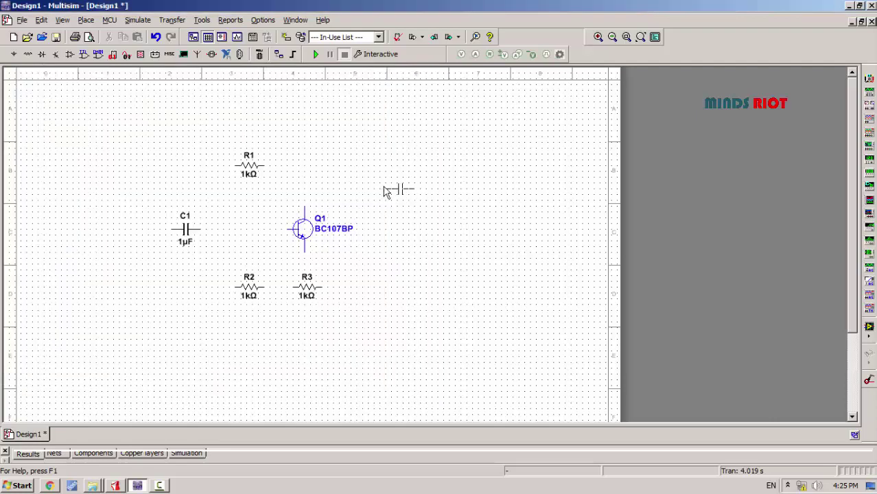
left_click(385, 191)
left_click(406, 92)
left_click(351, 292)
left_click(406, 93)
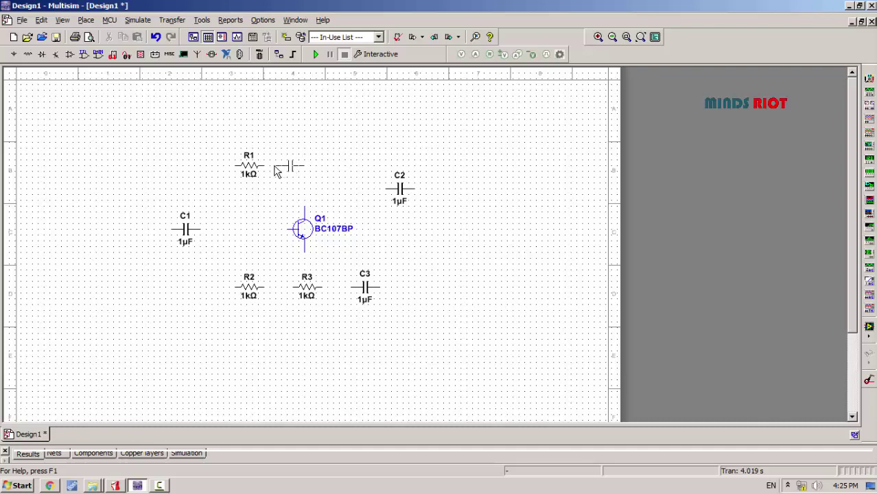
left_click(273, 170)
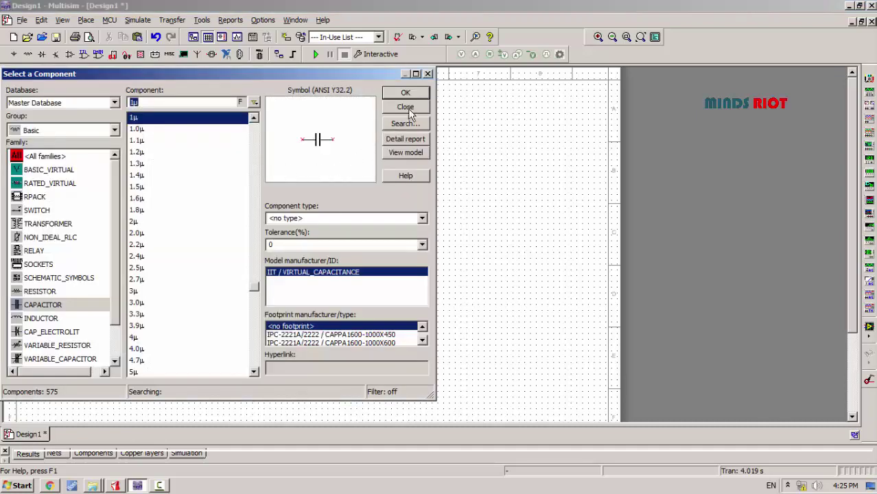
Step: Place a 1mH inductor L1 beside C4 and finish placing parts
left_click(52, 318)
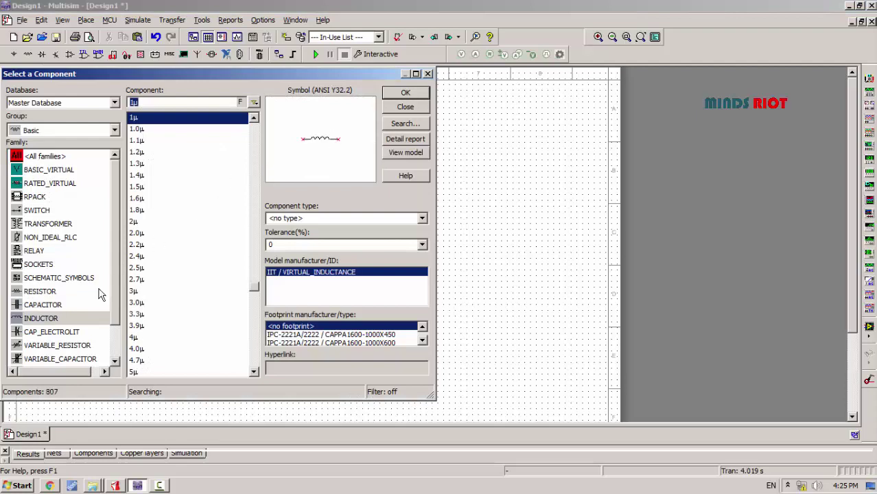
left_click(404, 94)
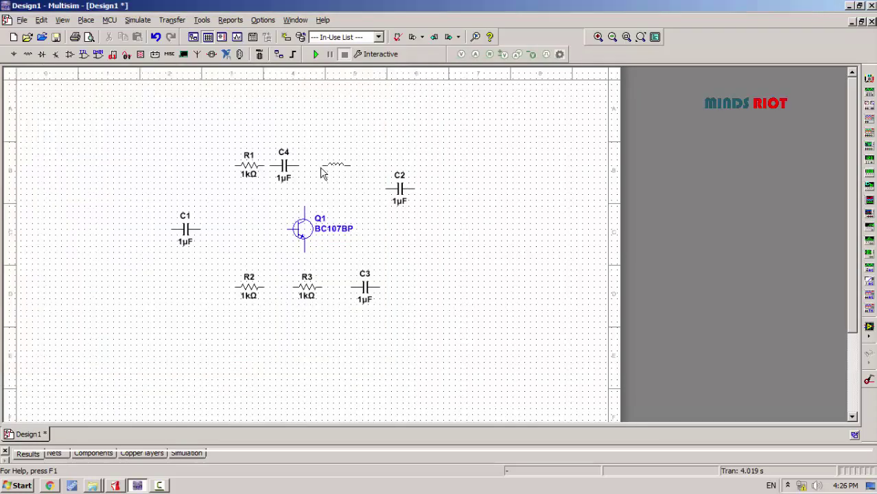
left_click(324, 172)
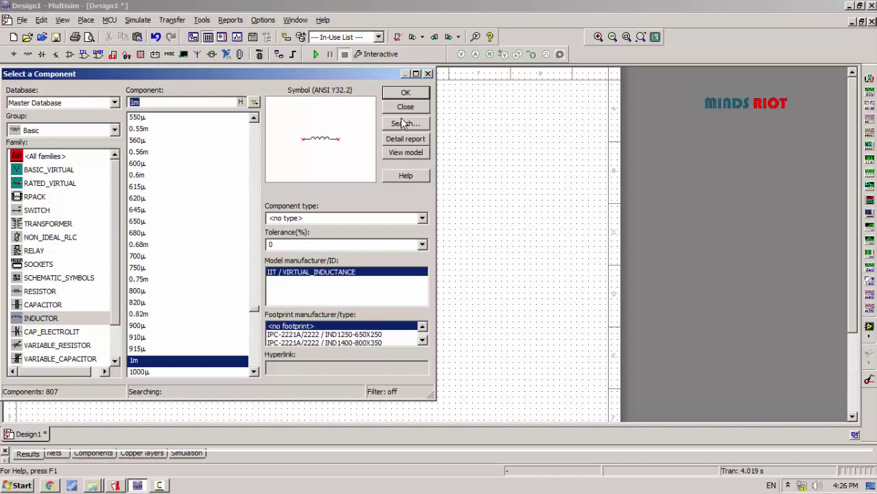
left_click(405, 107)
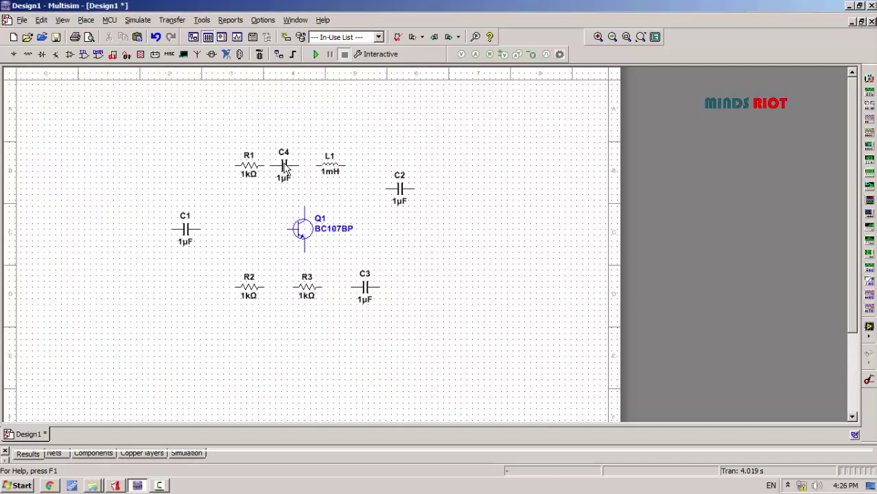
Step: Rotate R1, C4, L1, R2, R3 and C3 by 90° so they stand upright
left_click(254, 170)
left_click(284, 170, "shift")
left_click(330, 167, "shift")
left_click(254, 287, "shift")
left_click(317, 289, "shift")
left_click(366, 291, "shift")
right_click(369, 292)
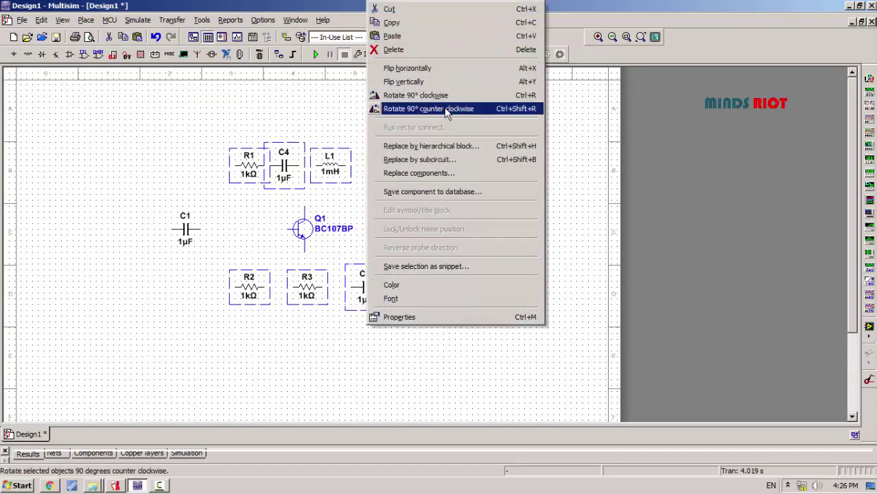
left_click(448, 95)
left_click(467, 266)
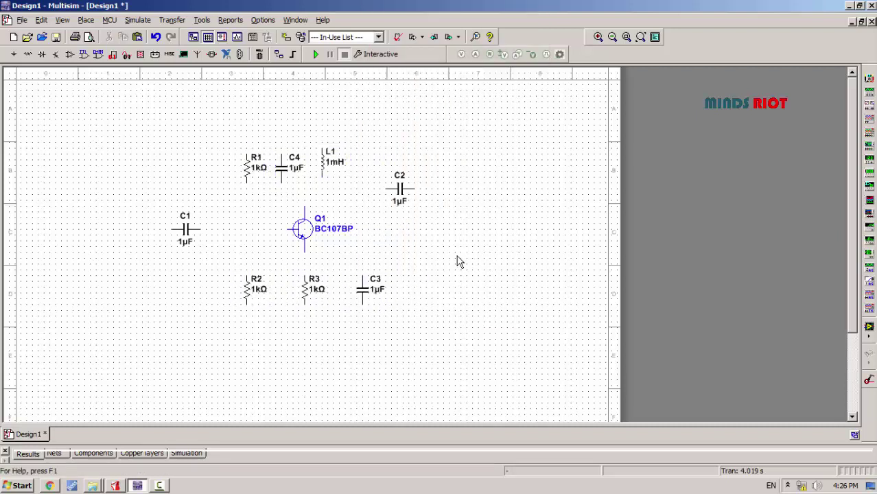
Step: Align parts by nudging C4 up, R1 and R2 left, and R1 up, then start a wire at R1
left_click(284, 175)
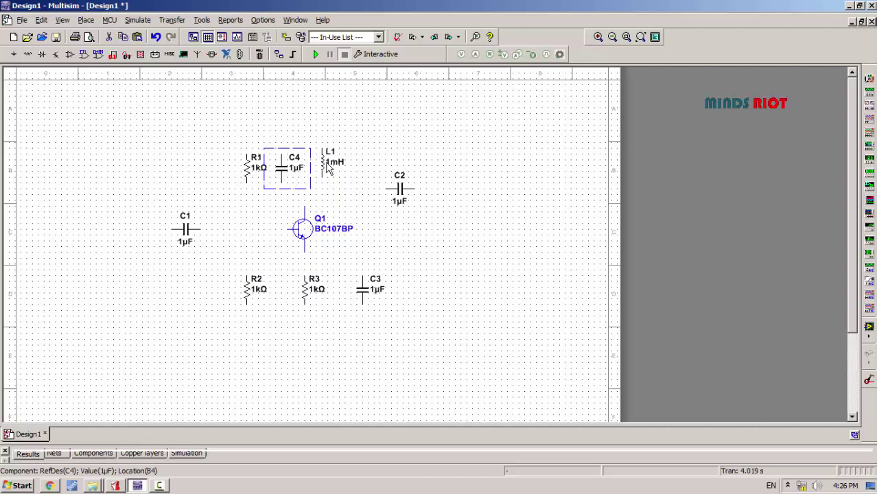
key("Up")
left_click(348, 195)
left_click(249, 172)
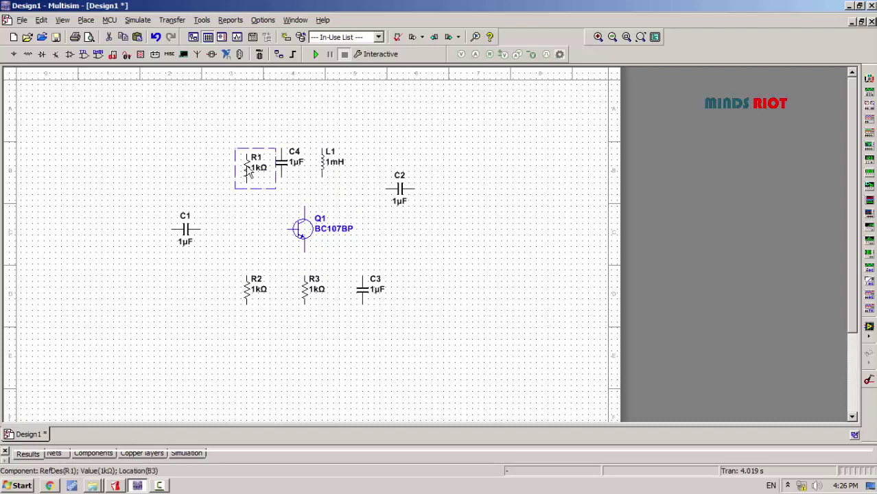
left_click(242, 287, "shift")
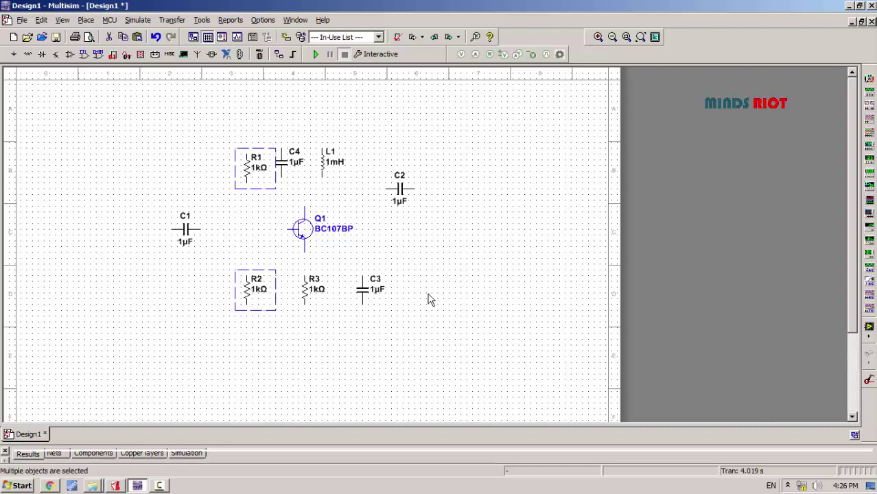
key("Left")
left_click(465, 300)
left_click(243, 164)
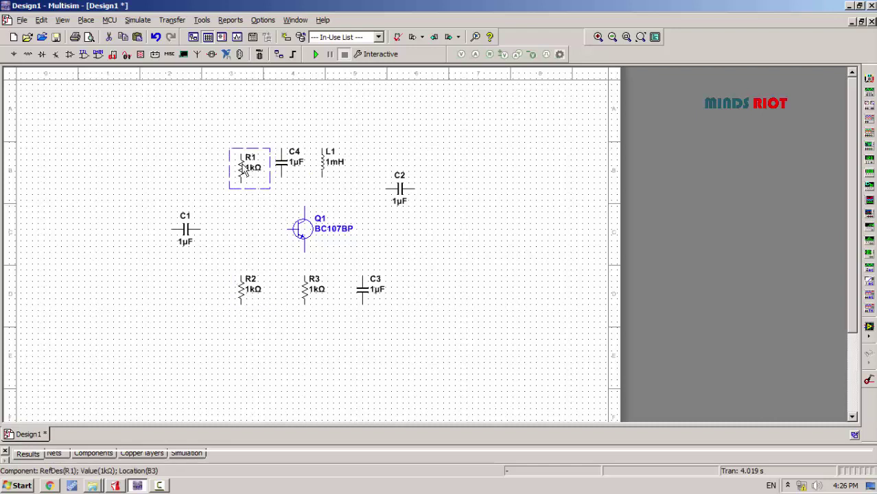
key("Up")
left_click(266, 218)
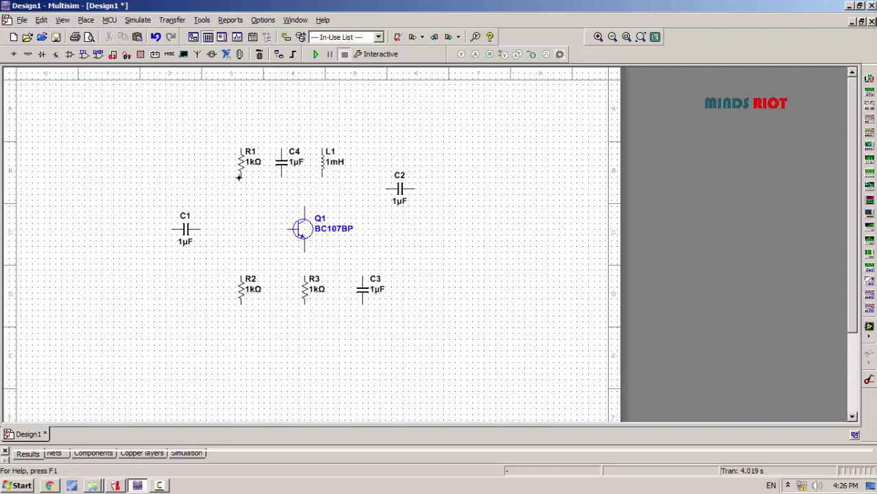
left_click(240, 181)
Step: Wire R1 to R2, join R2 and R3 at the bottom, run the top rail, and parallel C4 with L1
left_click(241, 274)
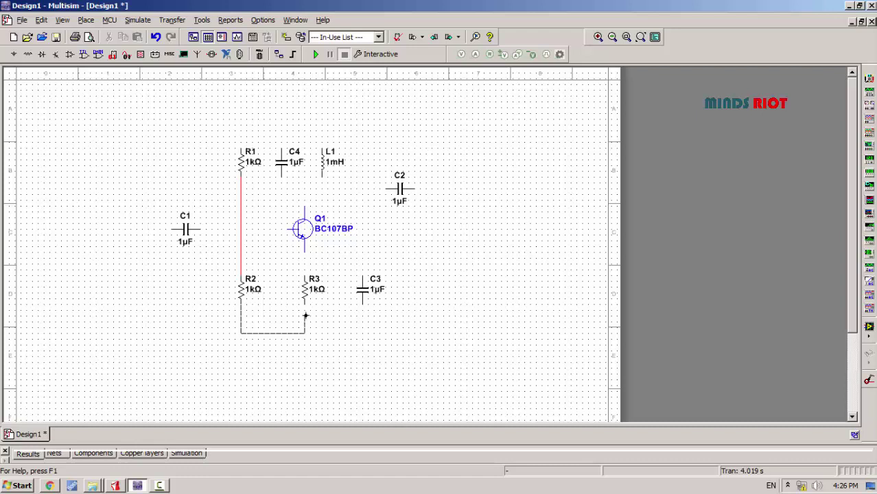
left_click(305, 305)
left_click(305, 124)
left_click(281, 141)
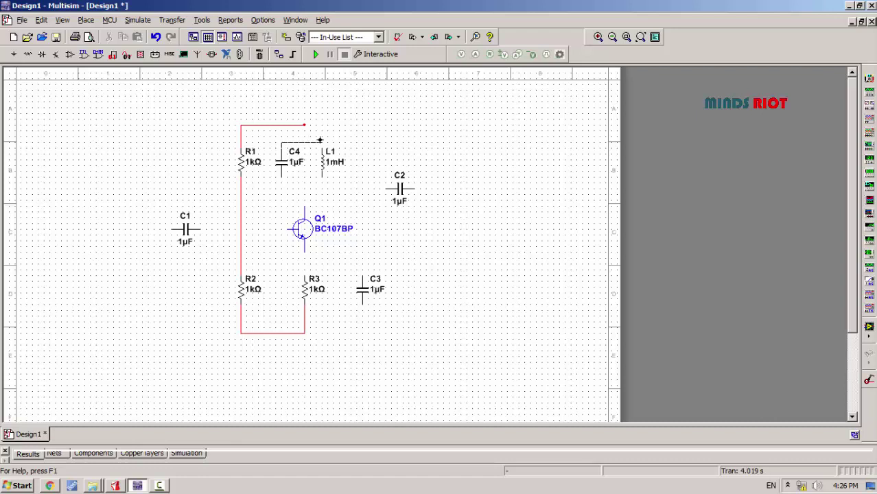
left_click(322, 144)
left_click(282, 175)
left_click(321, 178)
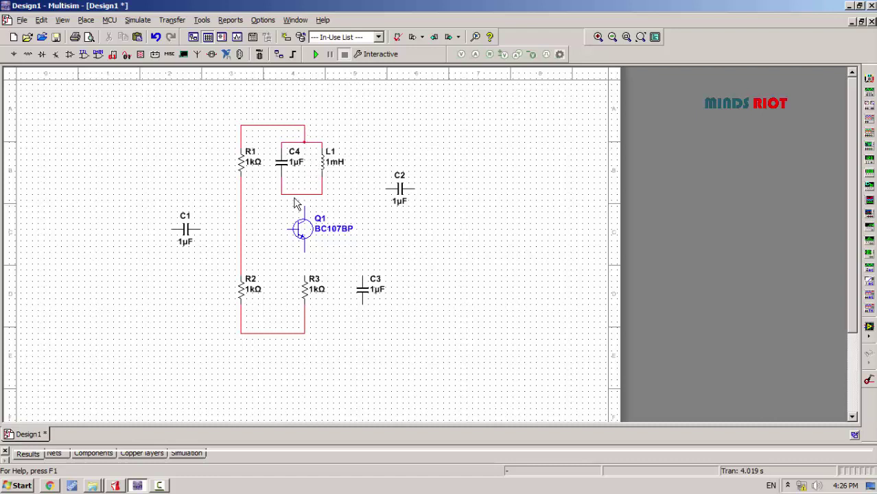
Step: Connect the collector to the C4–L1 tank, the emitter to R3, and base and C1 to the R1–R2 node
left_click(305, 218)
left_click(304, 193)
left_click(304, 251)
left_click(304, 273)
left_click(241, 231)
left_click(241, 229)
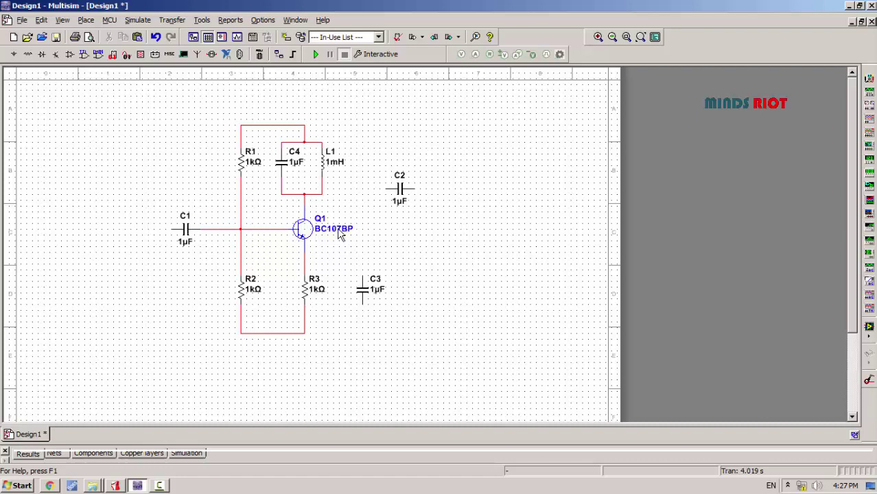
Step: Move C2 down and left beside the collector and wire it to the collector node
left_click(398, 197)
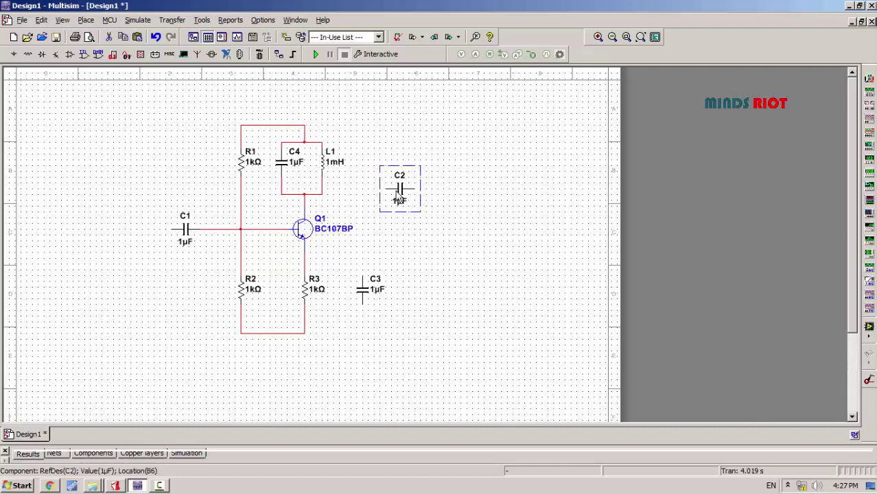
key("Down")
key("Down")
key("Left")
key("Left")
key("Left")
key("Left")
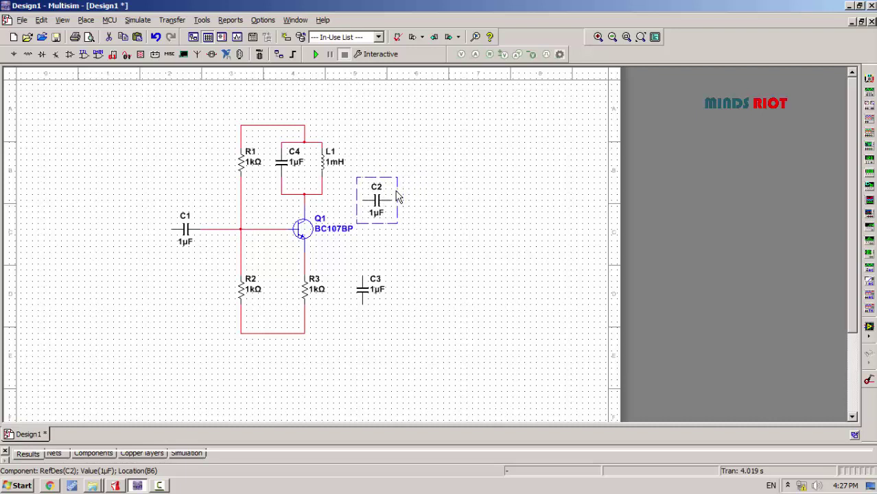
key("Left")
left_click(415, 197)
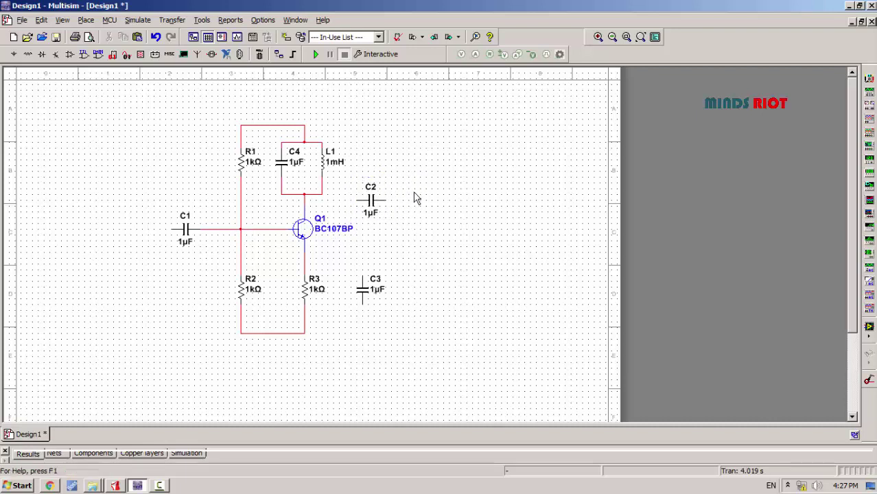
left_click(361, 200)
left_click(306, 200)
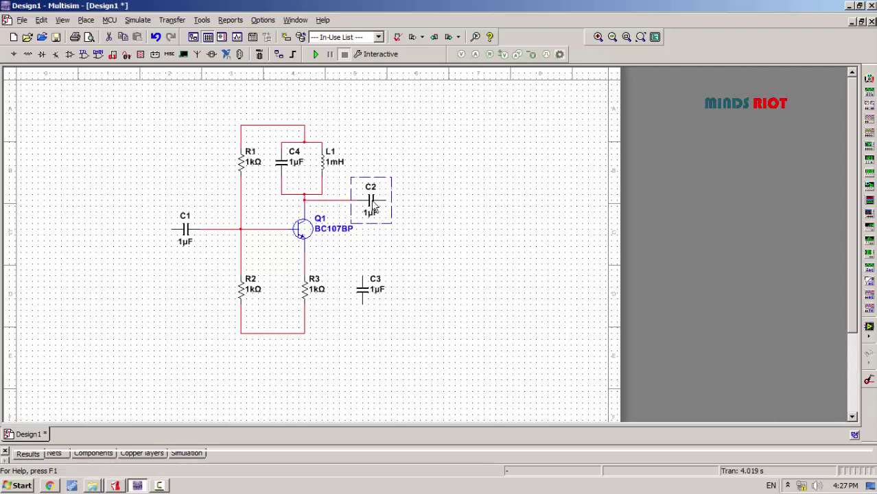
left_click(371, 201)
key("Left")
key("Left")
left_click(399, 252)
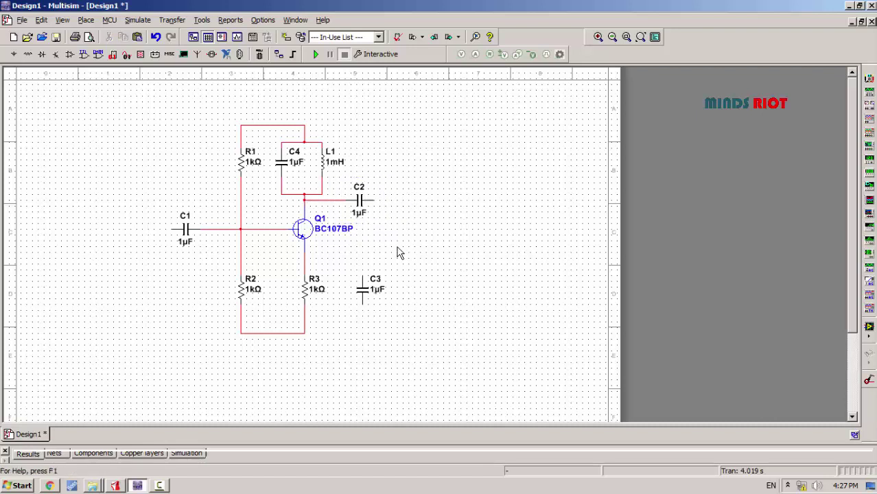
Step: Shift C3 next to R3 and wire it between the emitter node and the bottom wire
left_click(366, 291)
key("Left")
key("Left")
key("Left")
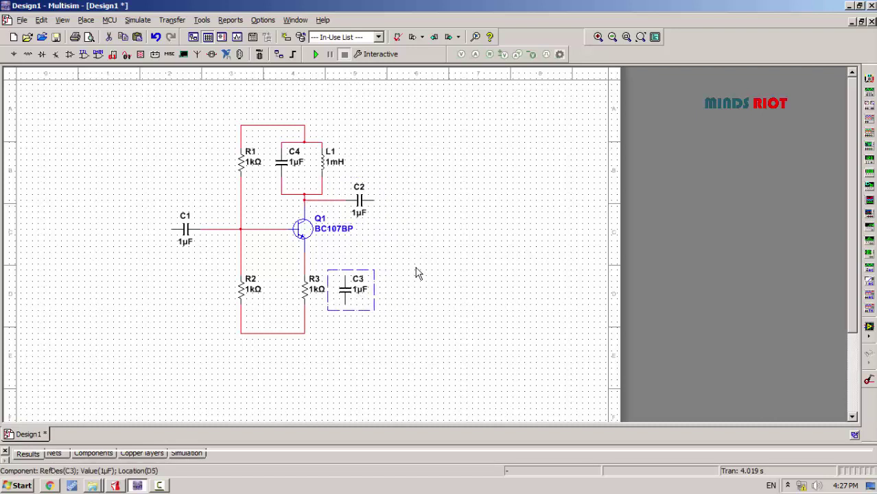
left_click(418, 273)
left_click(345, 274)
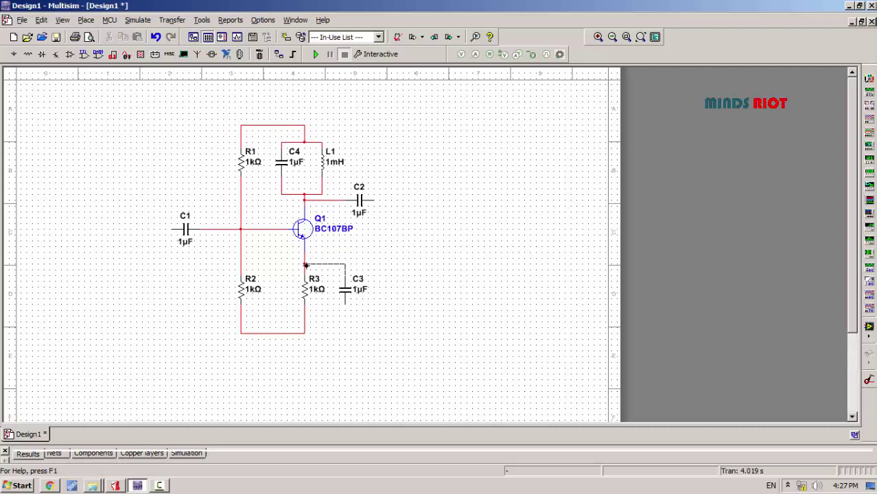
left_click(304, 264)
left_click(304, 332)
Step: Try raising the bottom wire between R2 and R3, then undo the move
left_click(297, 334)
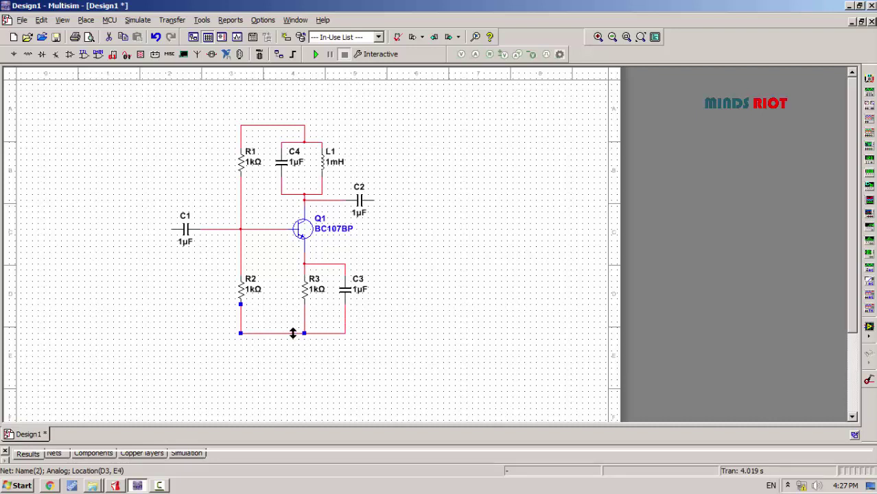
left_click_drag(293, 334, 324, 321)
left_click(318, 334)
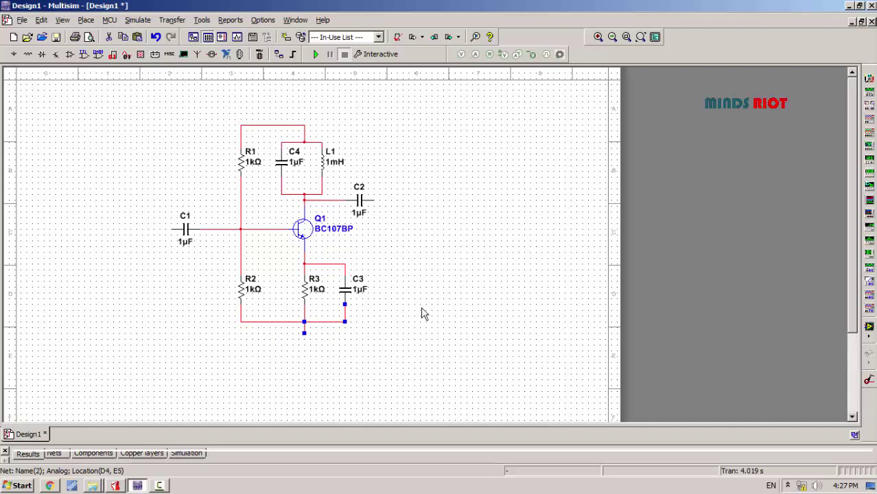
left_click(387, 331)
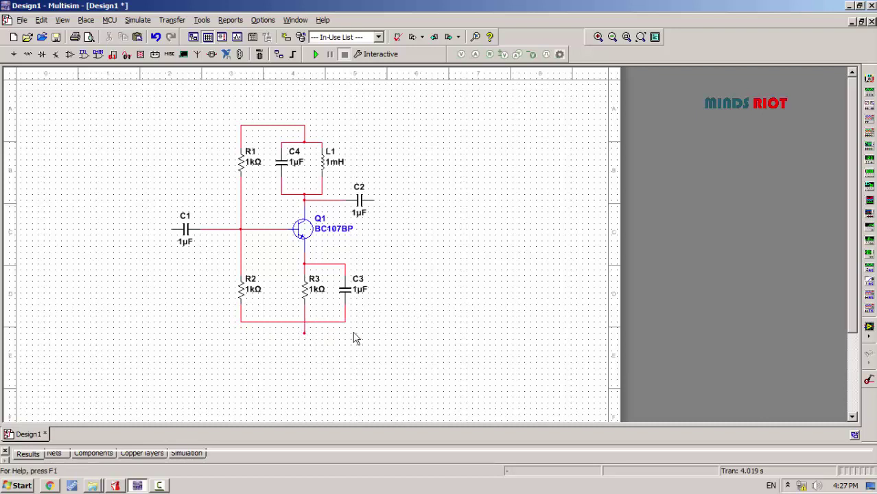
key("ctrl+z")
key("ctrl+z")
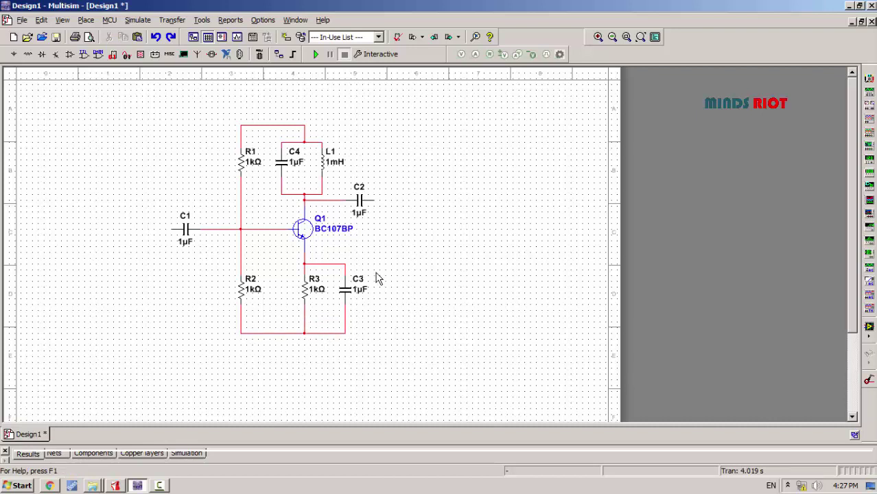
Step: Place AC voltage source V1 left of the circuit, wiring its top to C1 and bottom to the bottom rail
left_click(13, 54)
left_click(72, 171)
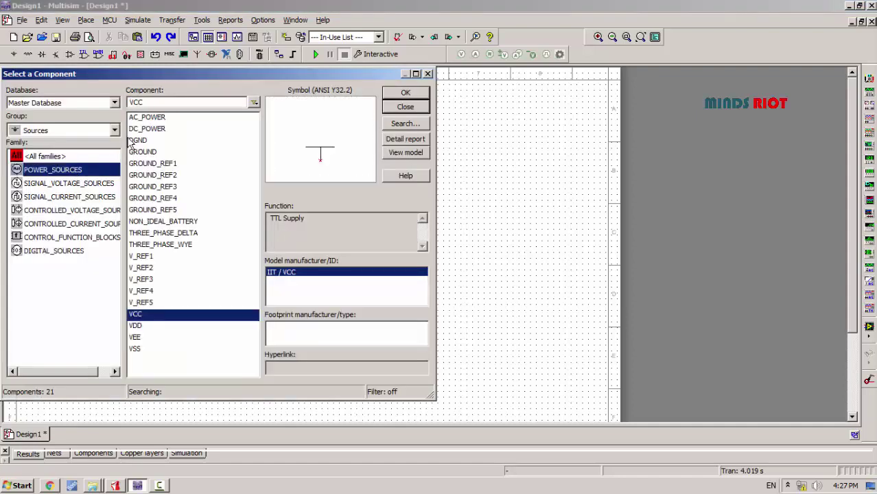
left_click(48, 184)
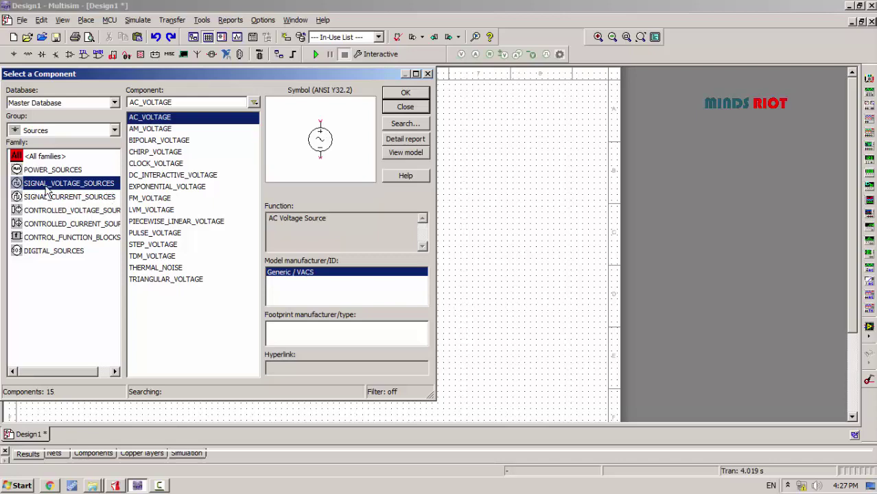
left_click(406, 96)
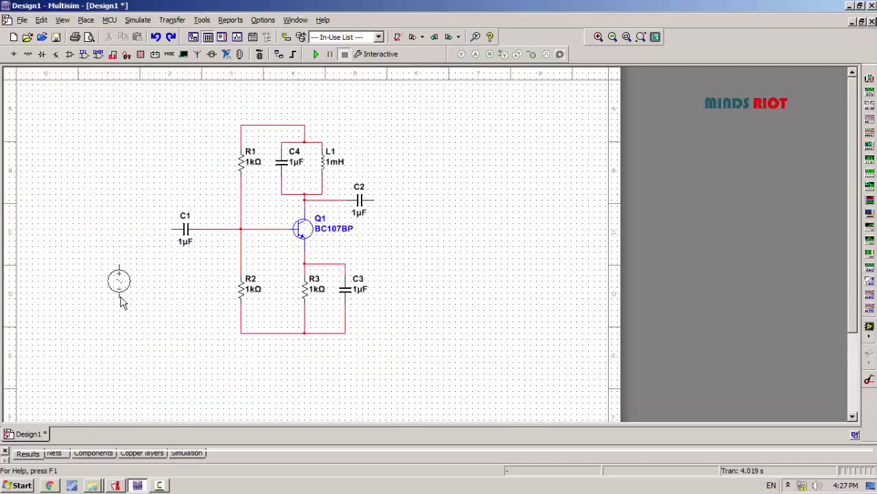
left_click(141, 295)
left_click(403, 107)
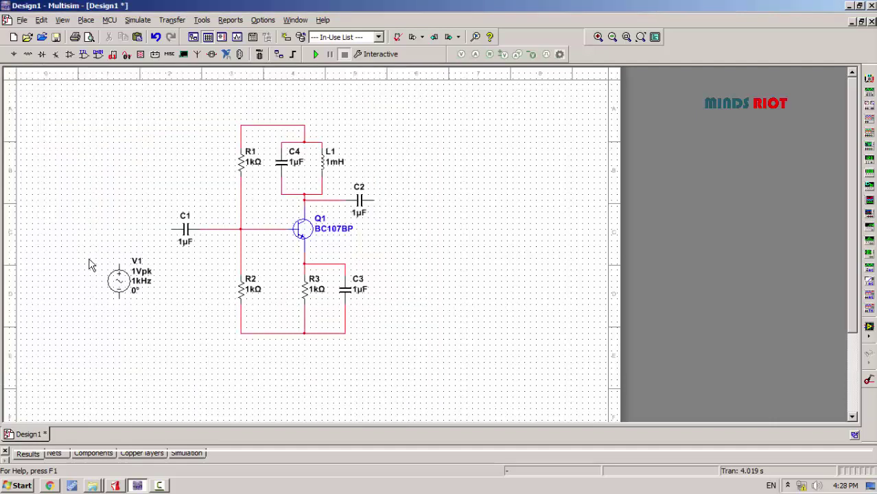
left_click(118, 260)
left_click(174, 230)
left_click(120, 297)
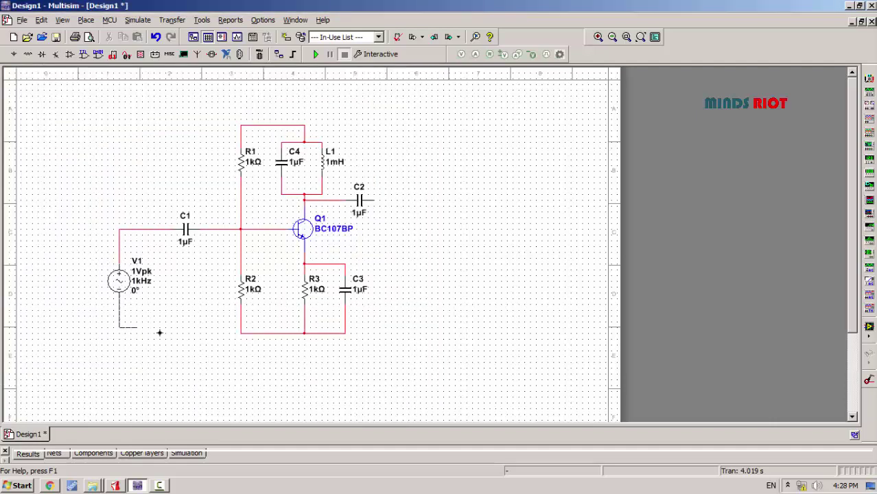
left_click(240, 333)
Step: Place a VCC supply above the circuit on the top rail
left_click(13, 55)
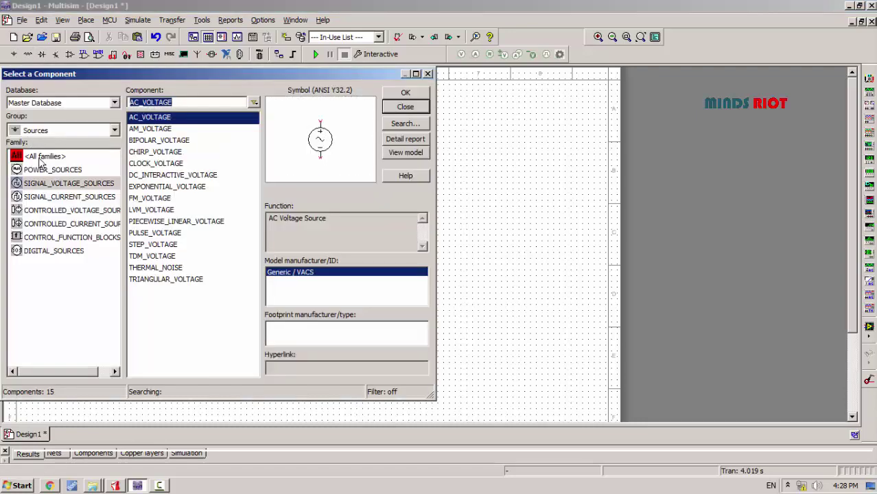
left_click(49, 170)
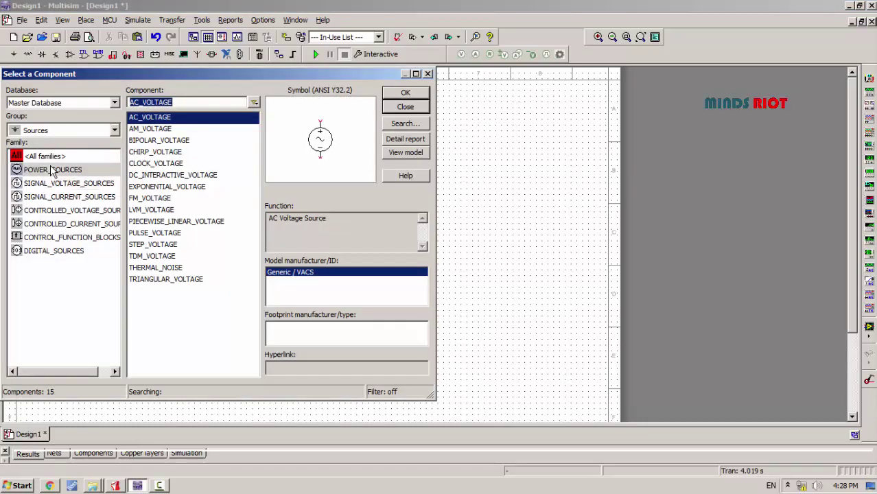
left_click(416, 94)
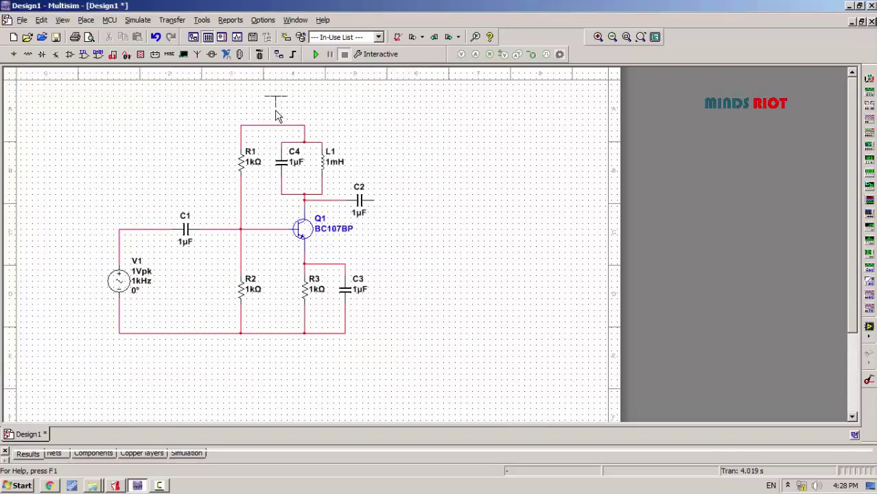
left_click(276, 115)
left_click(407, 106)
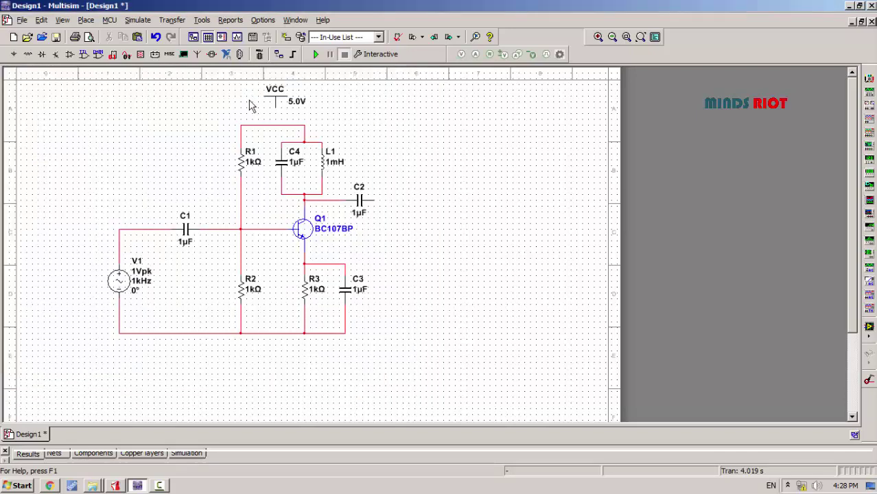
Step: Place an analog ground below the emitter junction
left_click(14, 54)
left_click(152, 152)
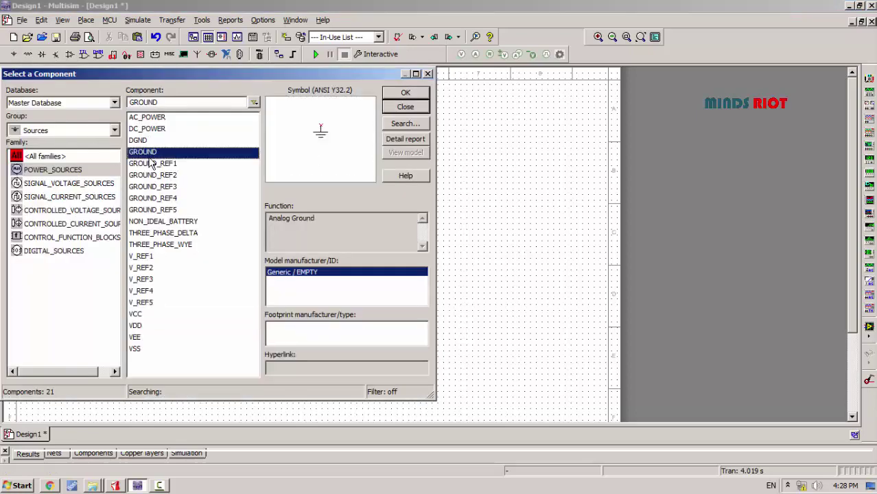
left_click(404, 107)
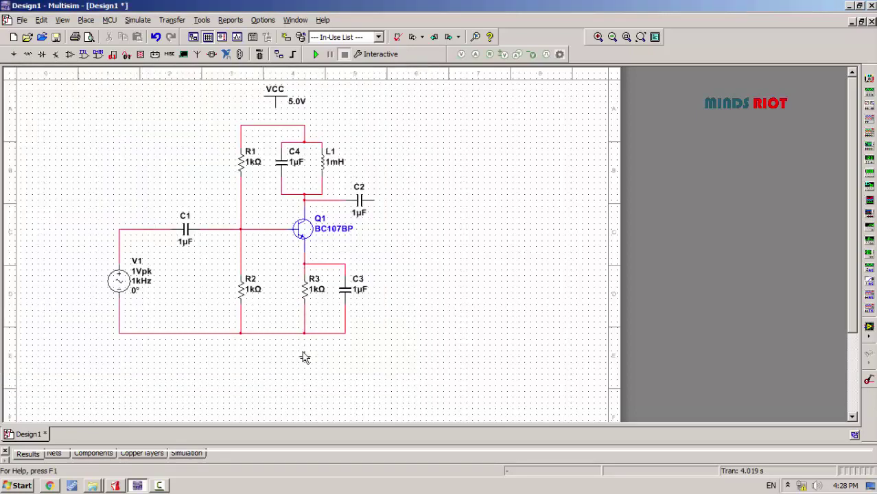
left_click(305, 357)
left_click(416, 105)
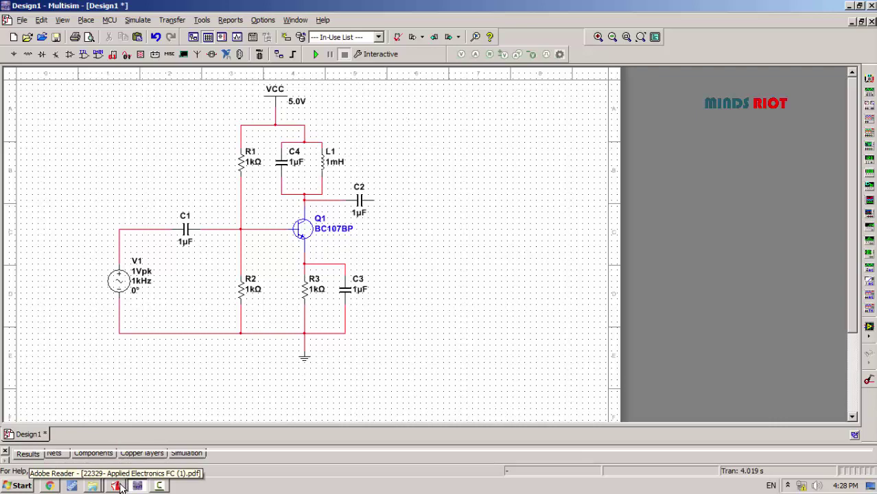
Step: Check the PDF table, then give V1 a Voltage (Pk) of 10 V and Frequency of 10 kHz
left_click(118, 486)
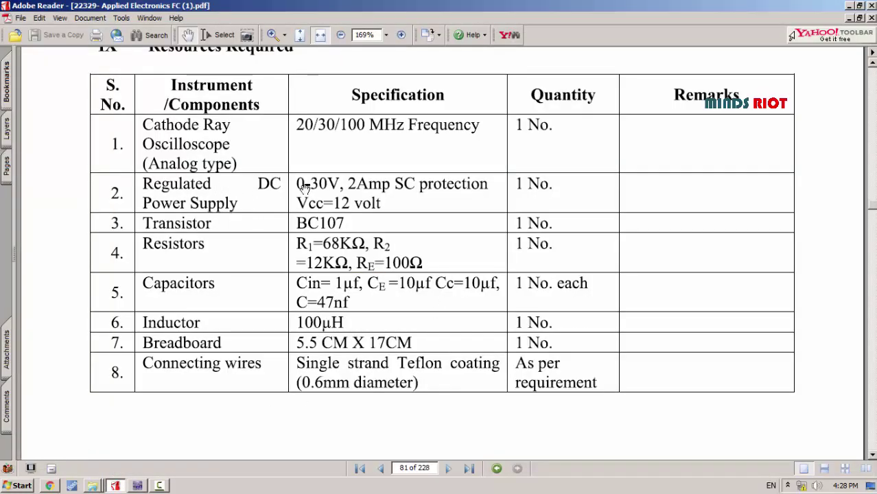
left_click(138, 486)
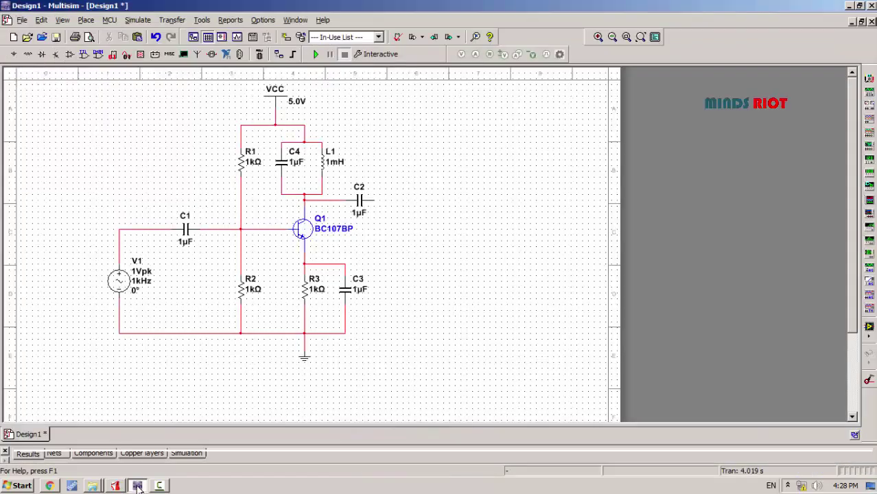
double_click(145, 280)
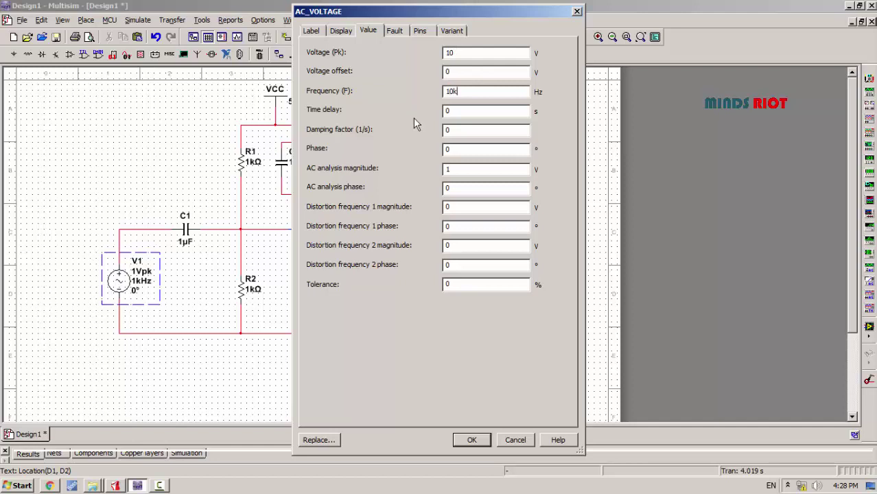
left_click(473, 440)
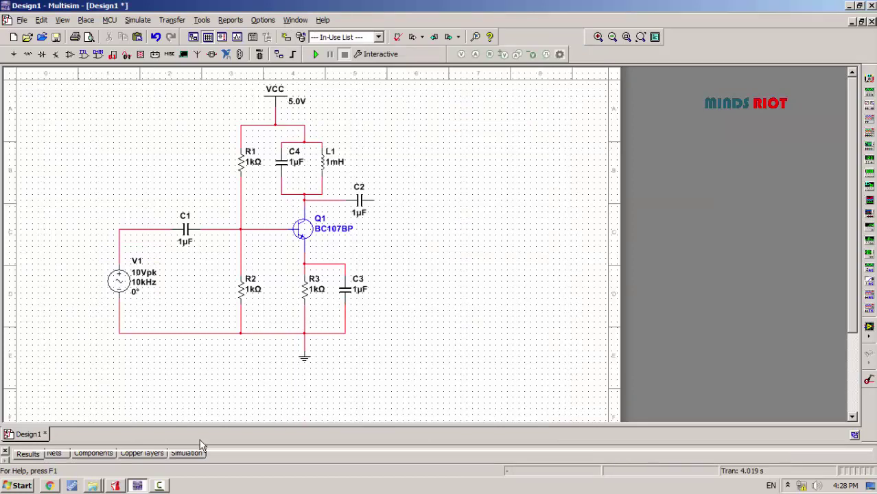
Step: Set capacitors C3 and C2 to 10 µF, checking the values in the PDF table
left_click(117, 487)
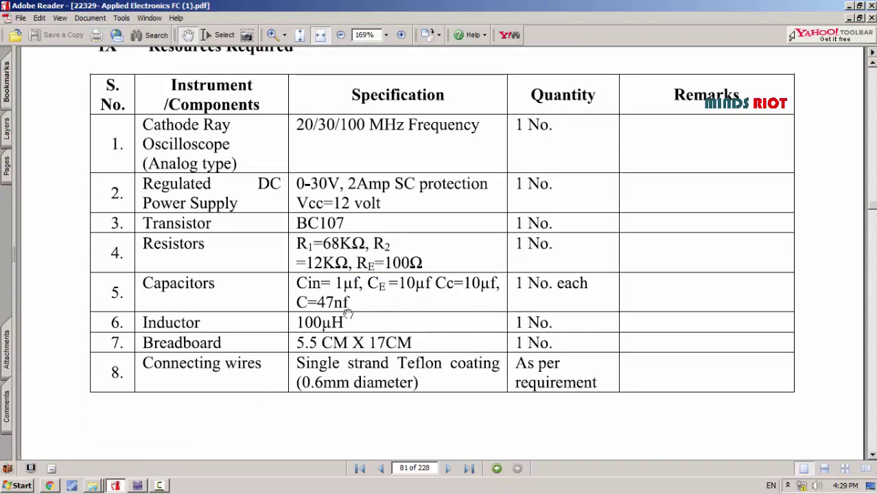
left_click(138, 487)
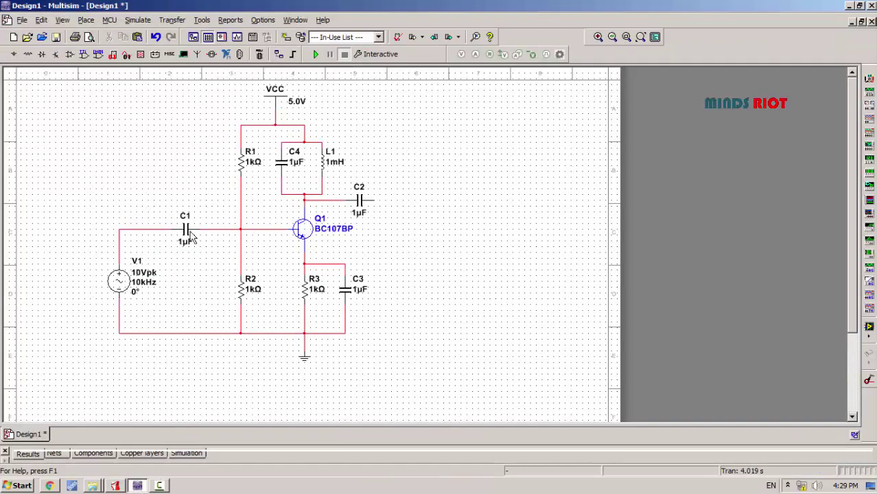
double_click(362, 295)
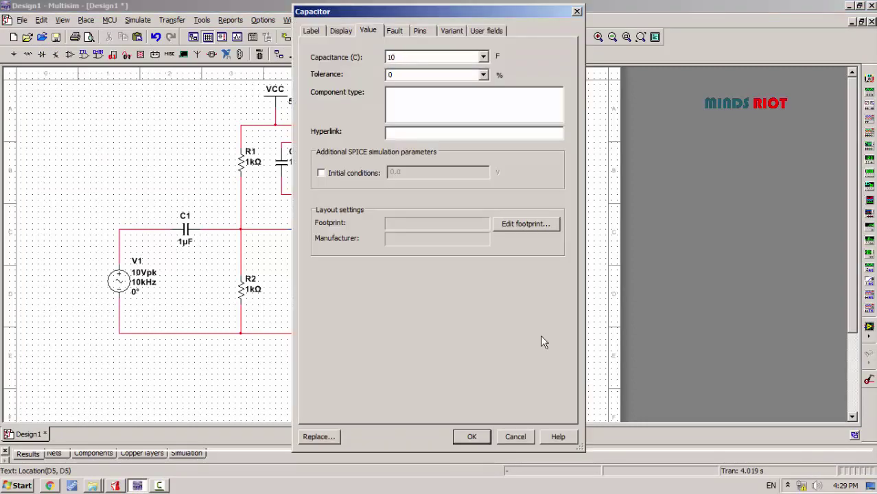
key("Return")
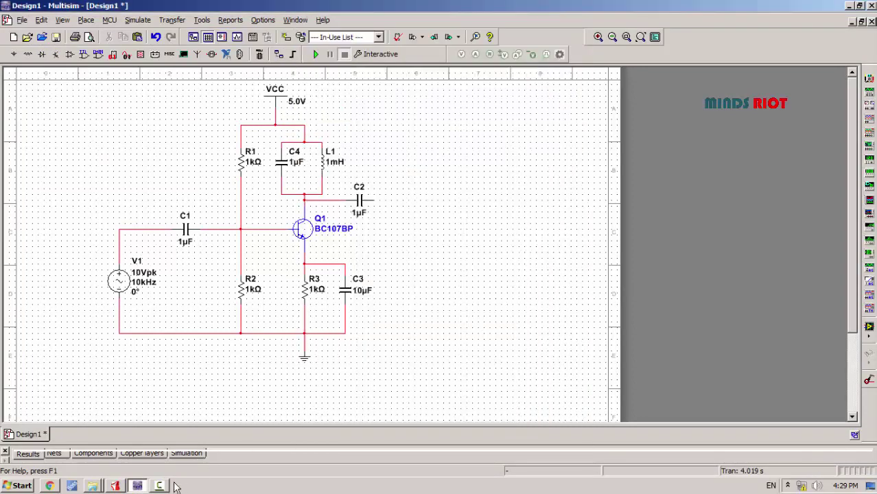
double_click(359, 217)
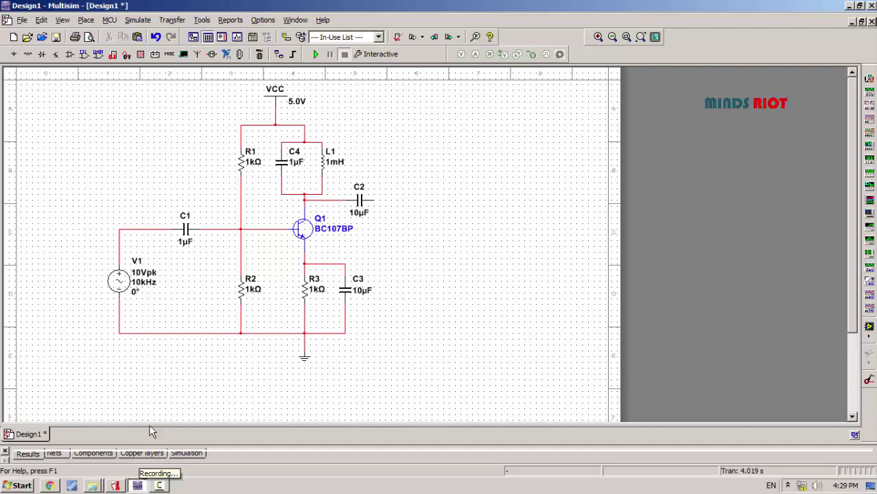
left_click(115, 486)
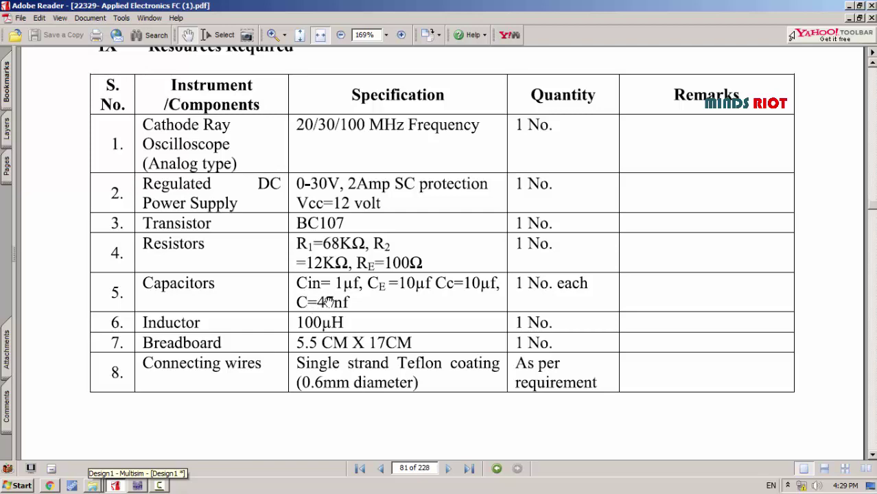
left_click(139, 486)
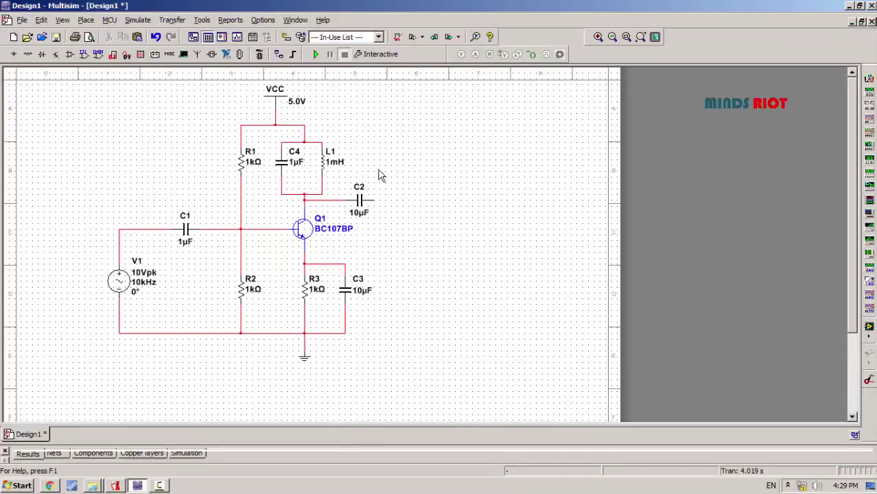
Step: Set tank capacitor C4 to 47 nF and inductor L1 to 100 µH
double_click(295, 166)
type("47n")
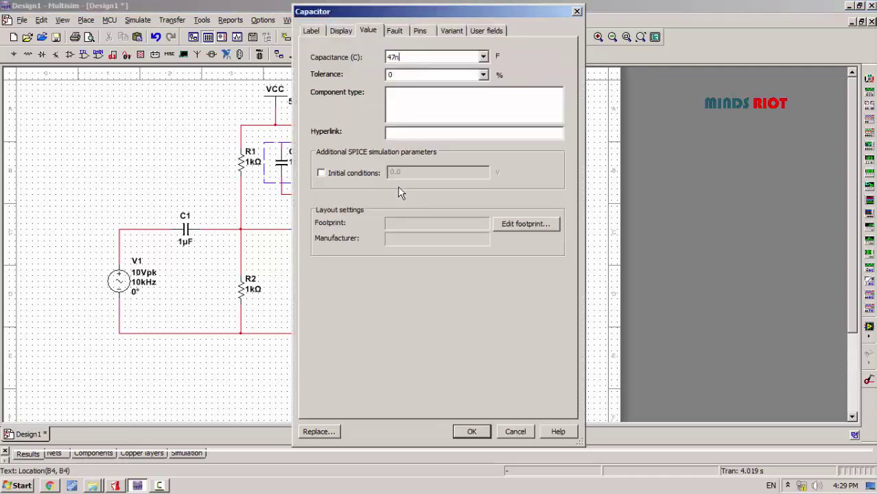
key("Return")
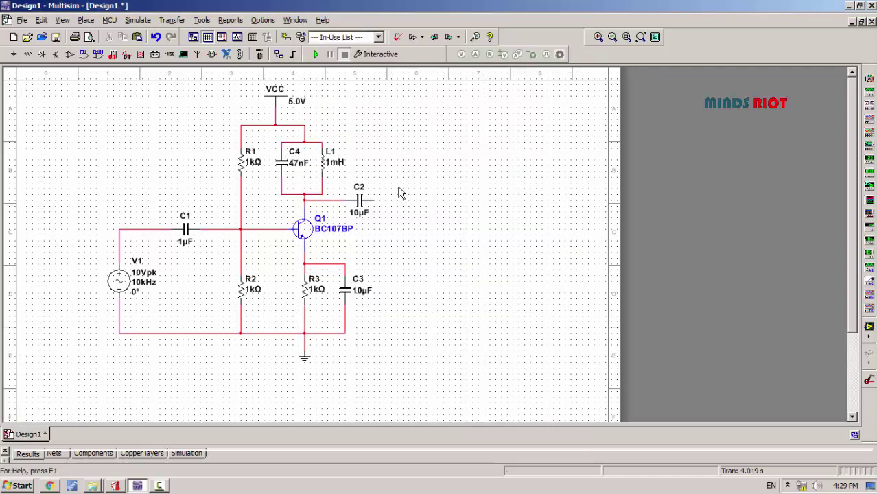
left_click(121, 488)
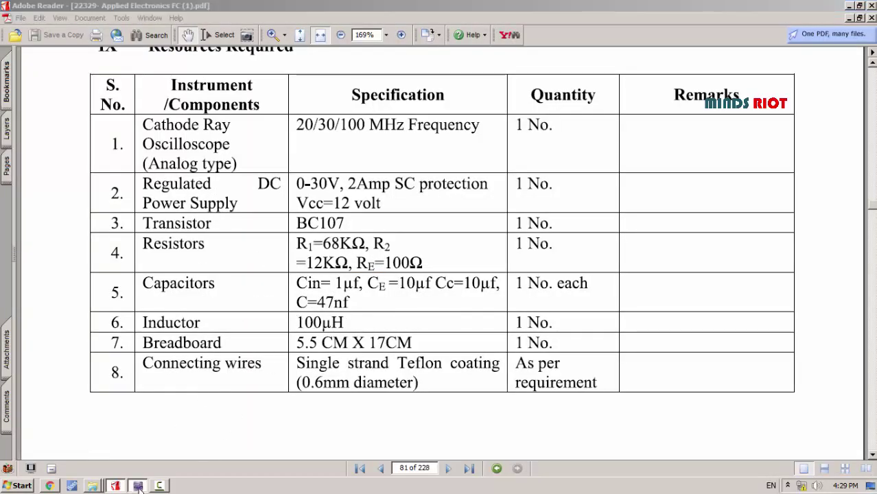
left_click(159, 486)
double_click(336, 165)
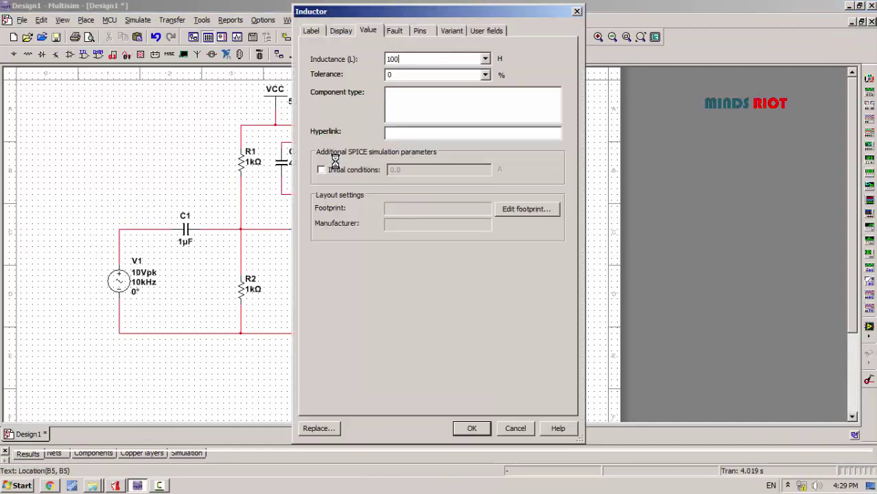
key("Return")
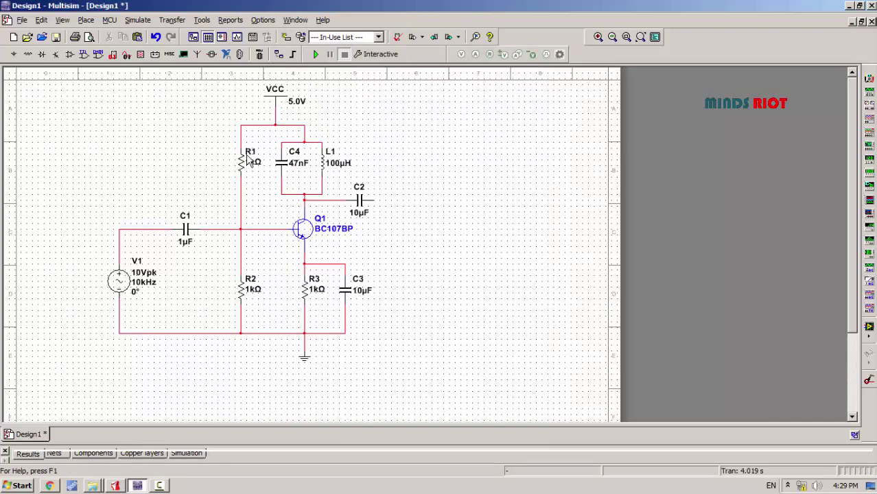
Step: Check the PDF's resources table, then set R1 to 68kΩ and R2 to 12kΩ
left_click(115, 486)
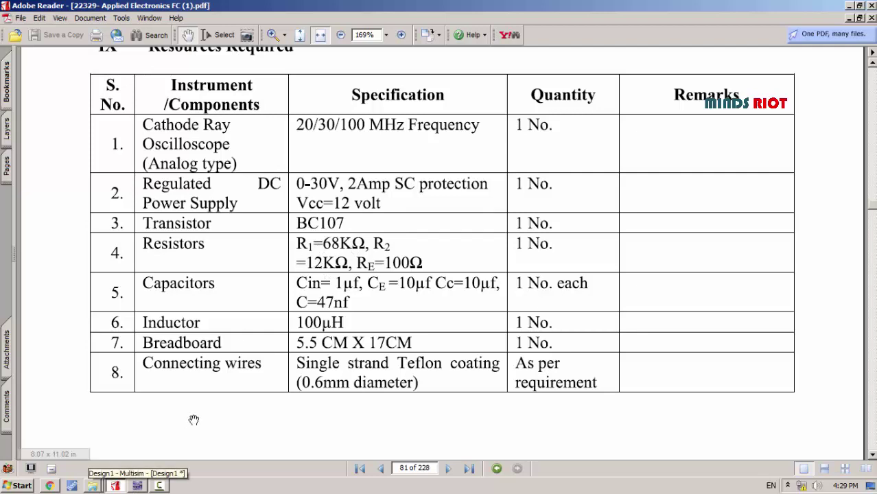
left_click(136, 486)
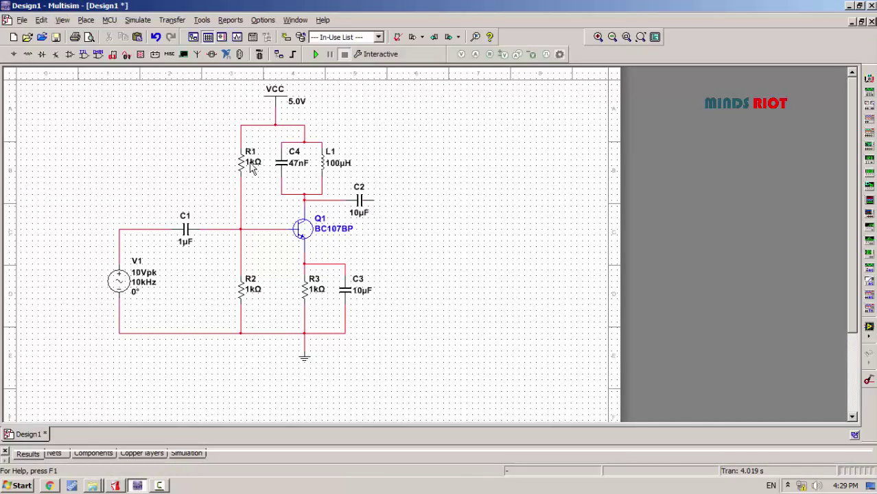
double_click(248, 162)
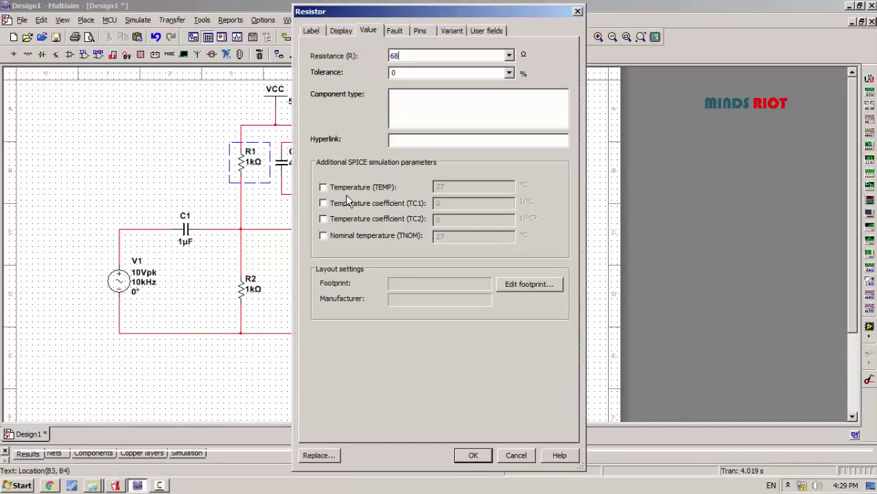
type("68k")
key("Return")
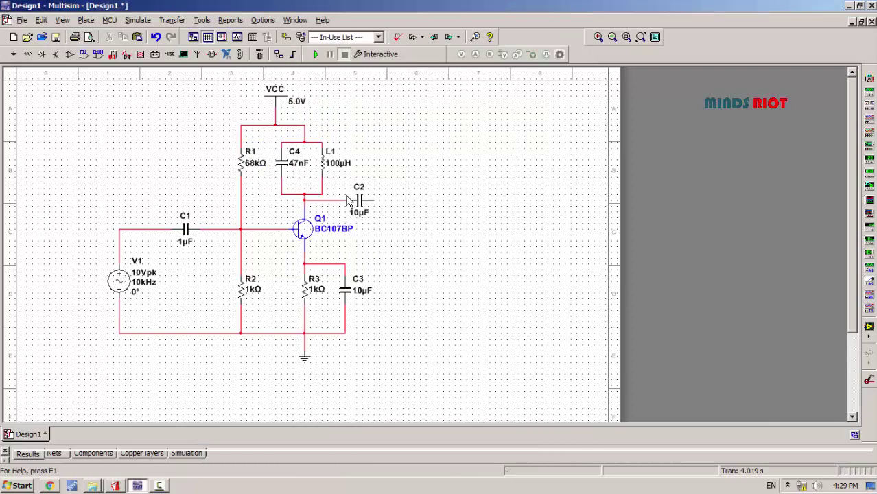
left_click(251, 292)
double_click(252, 291)
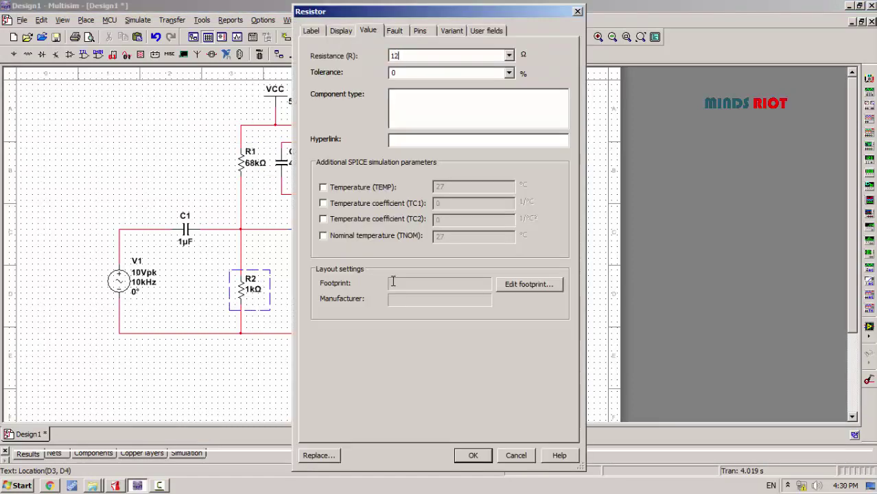
type("12k")
key("Return")
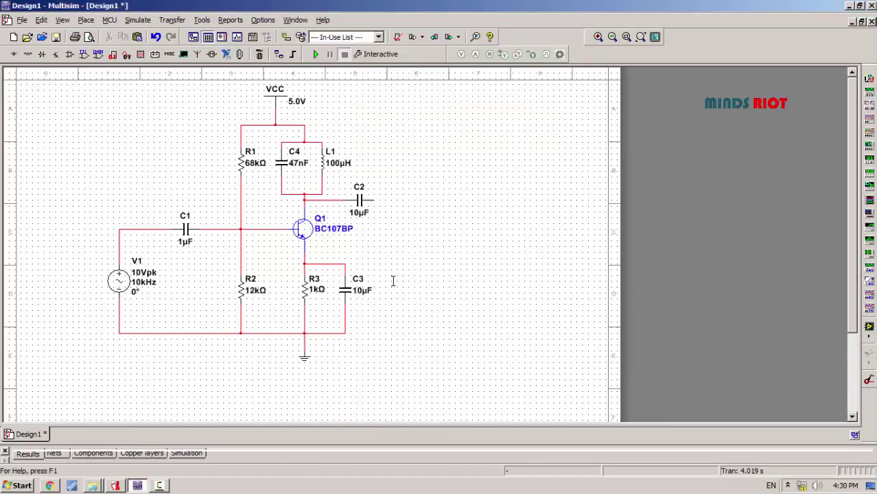
Step: Set R3 to 100Ω and raise the VCC supply to 12V
double_click(314, 291)
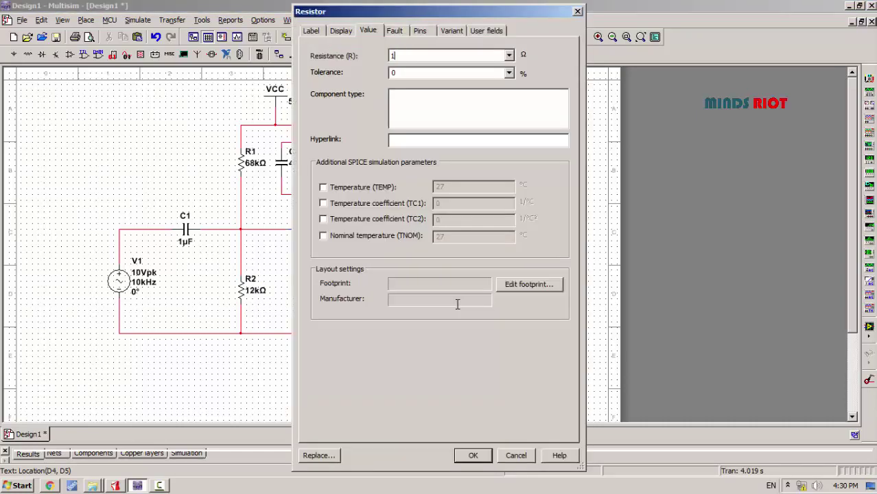
key("Return")
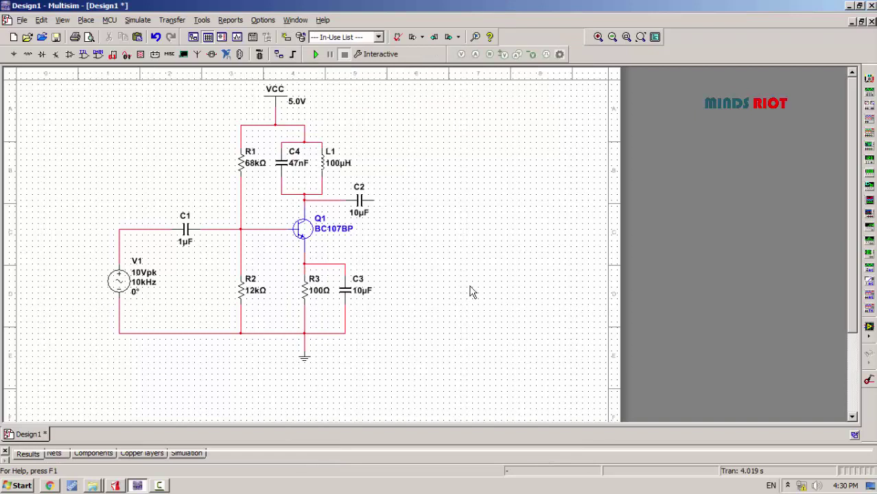
double_click(293, 108)
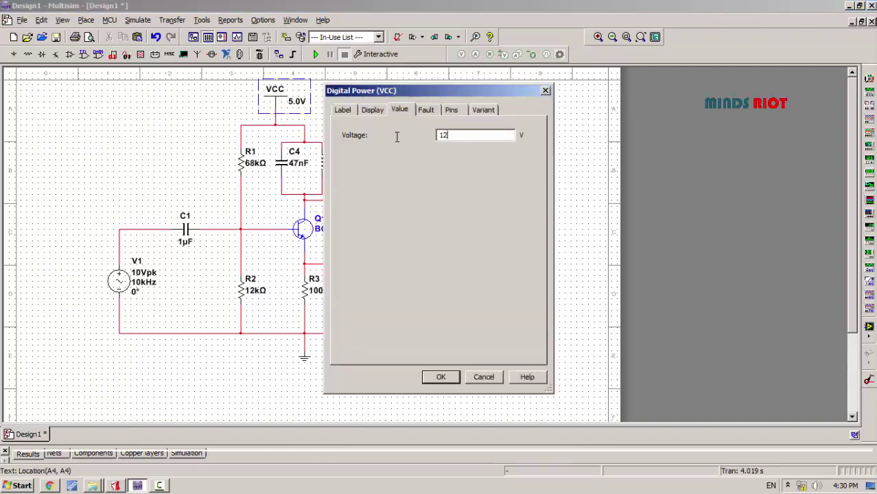
left_click(446, 378)
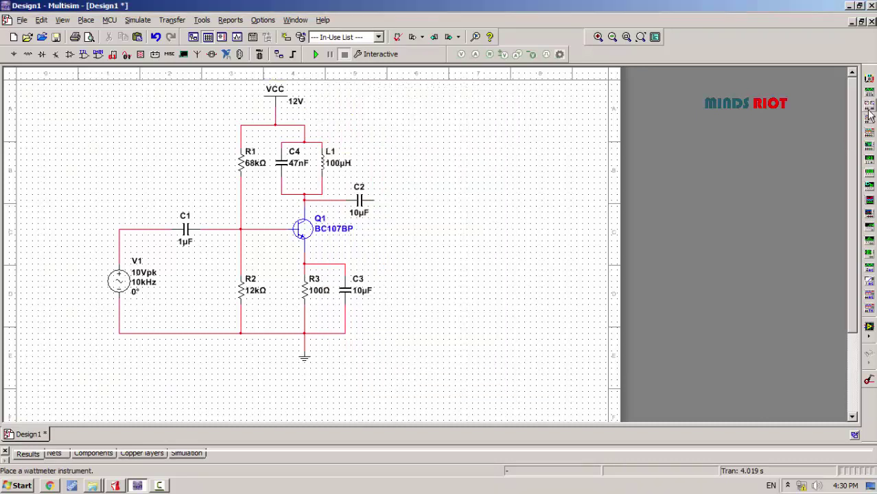
Step: Place oscilloscope XSC1 right of the amplifier, channel A to C2's output, ground to circuit ground
left_click(869, 131)
left_click(423, 177)
left_click(421, 161)
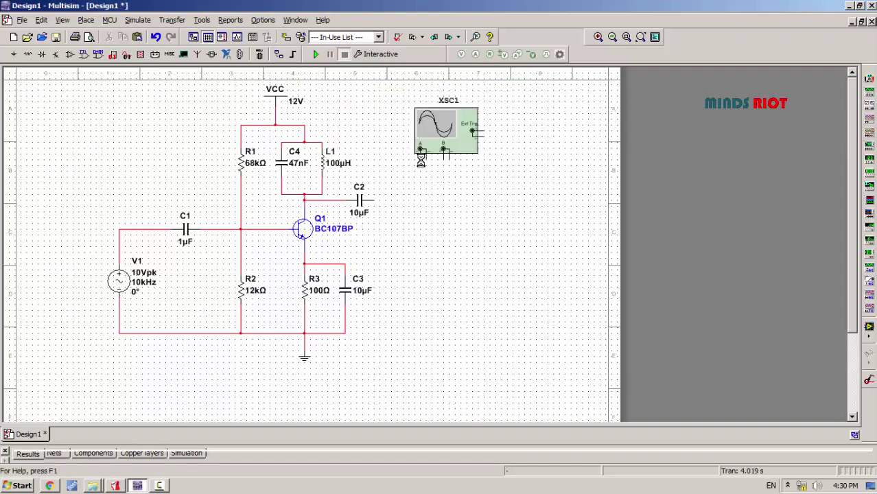
left_click(421, 157)
left_click(372, 200)
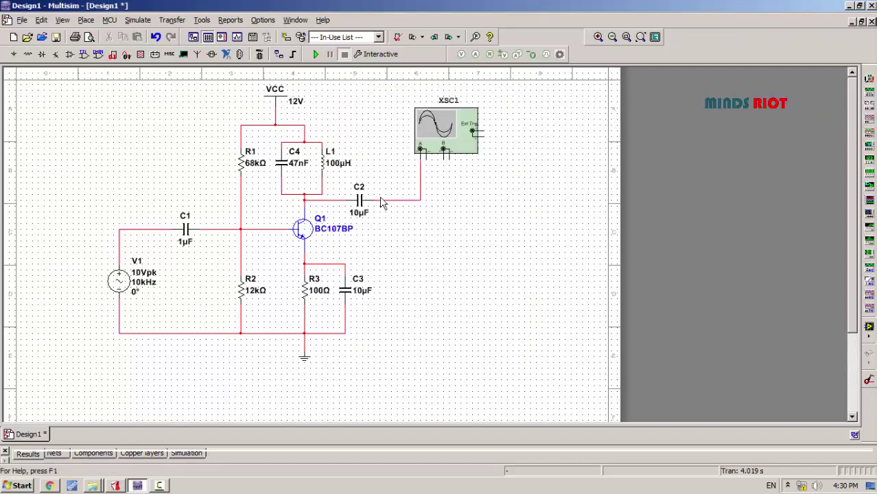
left_click(426, 157)
left_click(345, 333)
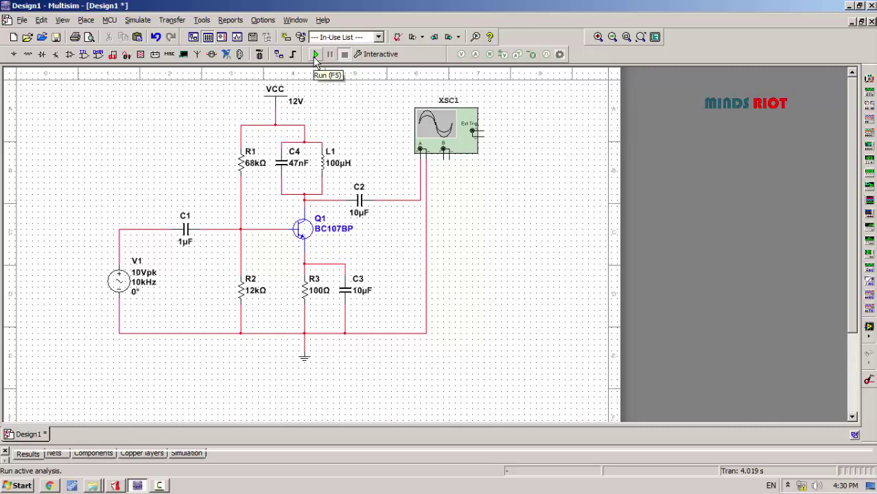
Step: Run the simulation, step the XSC1 timebase down to 10 us/Div to see the sine, then stop
left_click(315, 58)
double_click(438, 131)
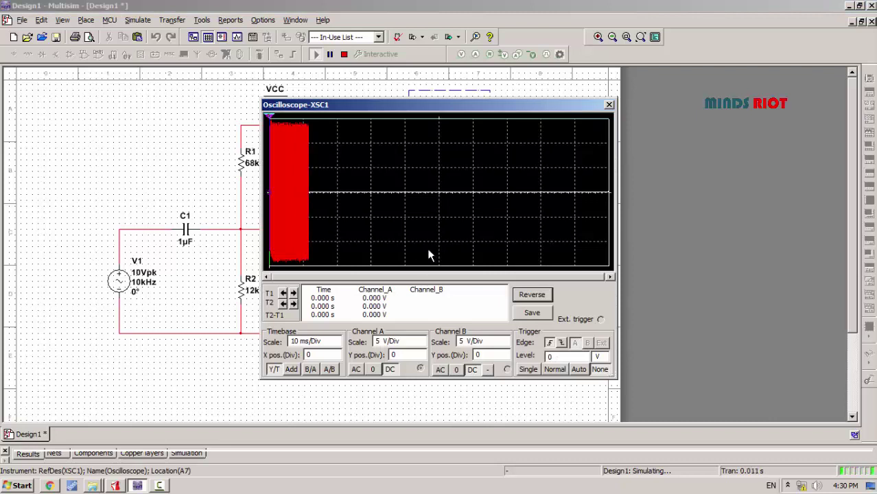
left_click(334, 348)
double_click(337, 346)
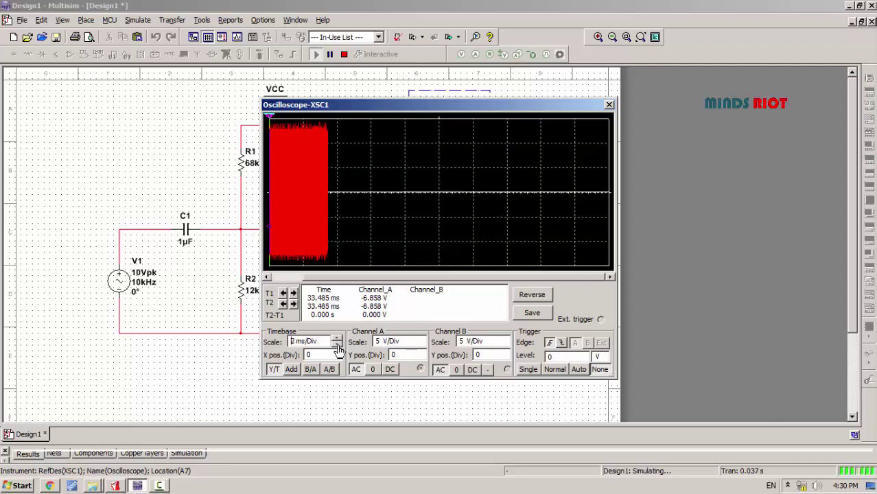
double_click(337, 346)
double_click(337, 346)
left_click(337, 346)
left_click(337, 346)
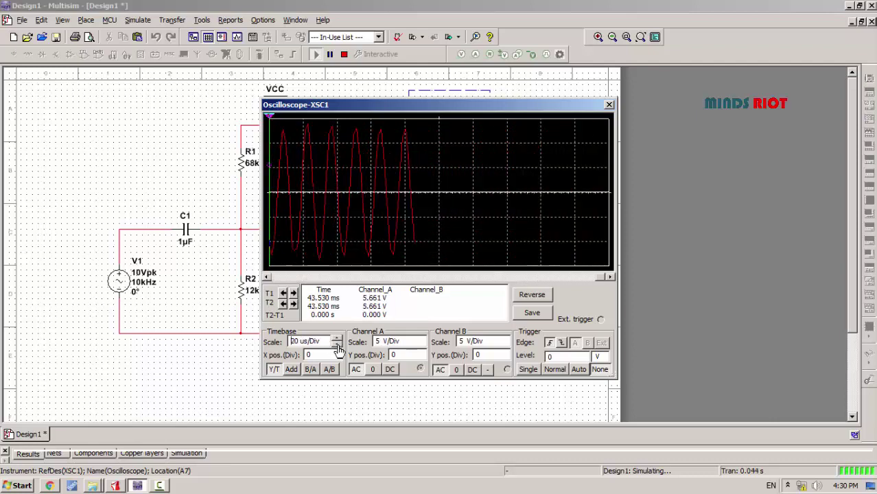
left_click(337, 346)
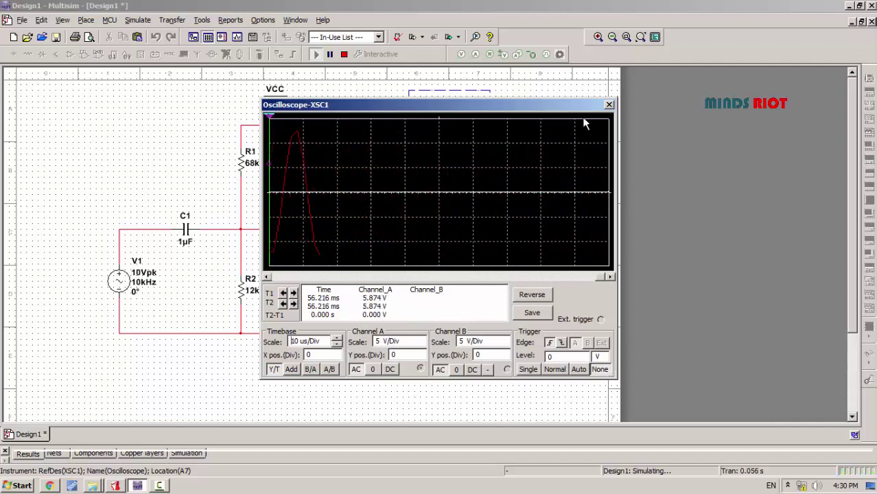
left_click(609, 105)
left_click(344, 57)
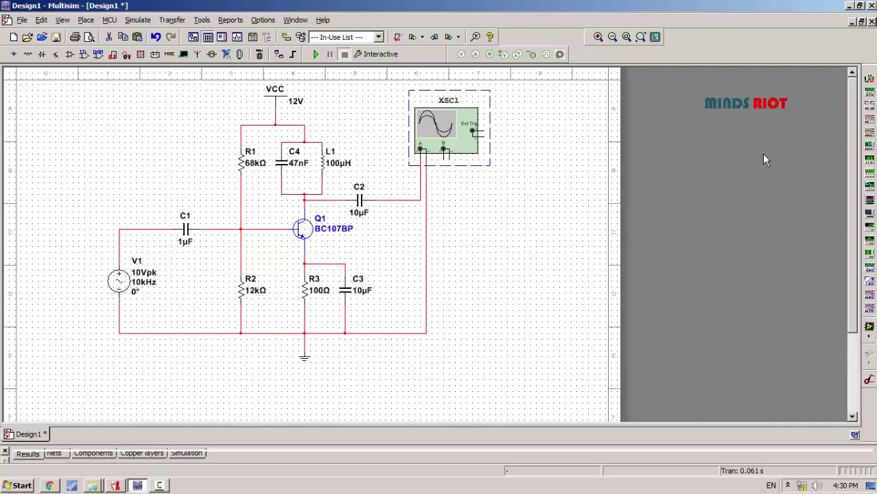
Step: Place Bode plotter XBP1 beside the oscilloscope, wiring OUT to C2 and IN to C1's source side, minuses to ground
left_click(871, 149)
left_click(519, 228)
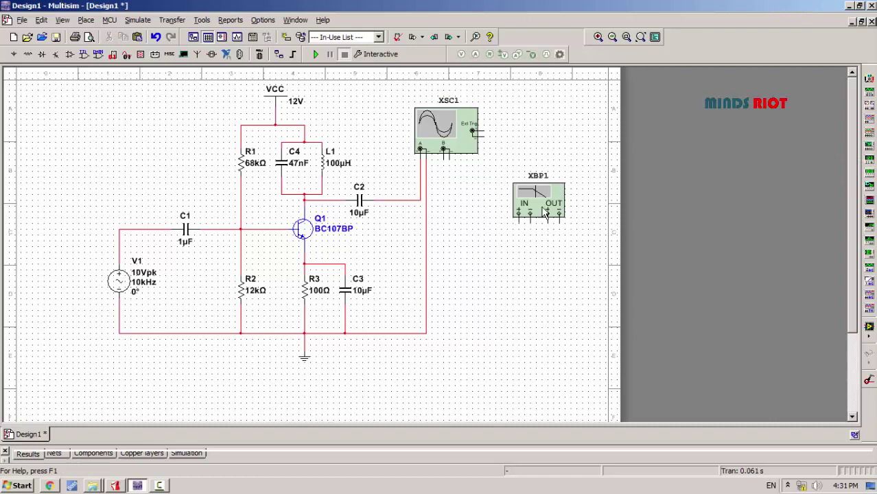
left_click_drag(541, 206, 540, 143)
left_click(542, 160)
left_click(421, 199)
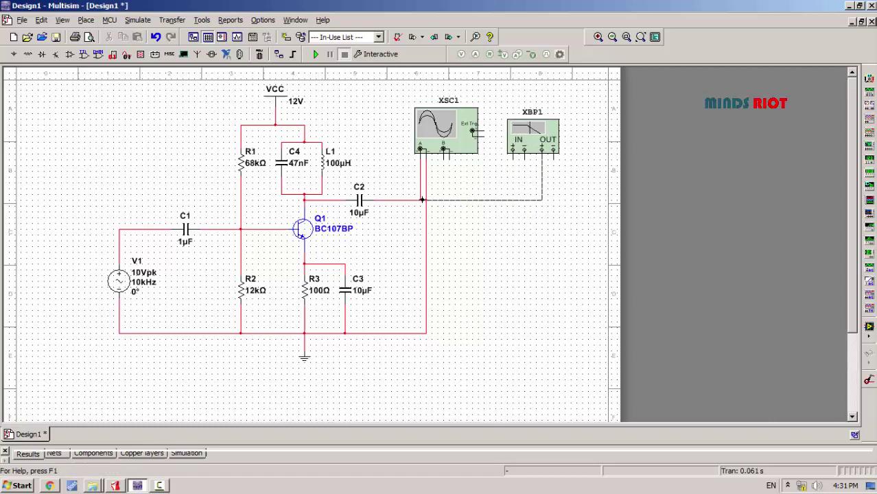
left_click(554, 158)
left_click(426, 333)
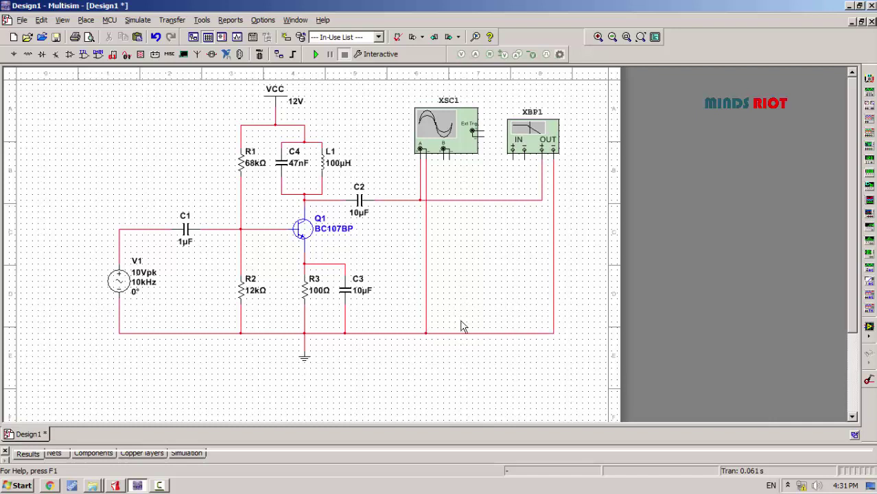
left_click(512, 160)
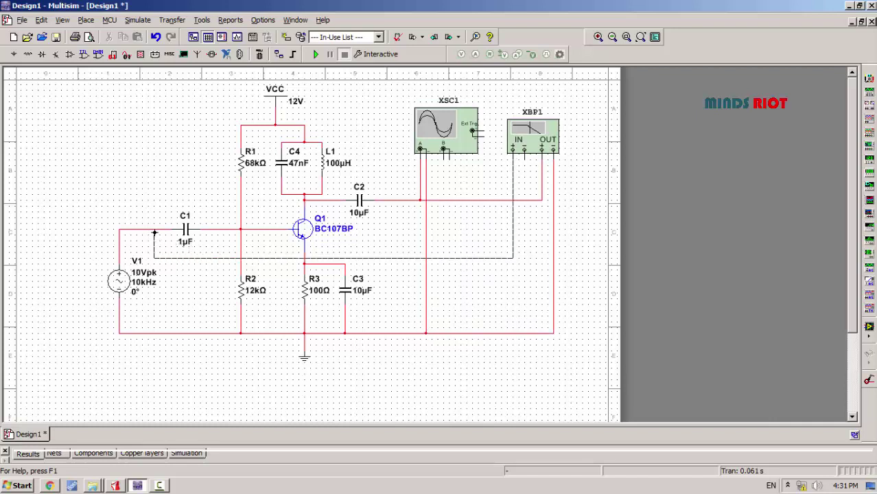
left_click(154, 230)
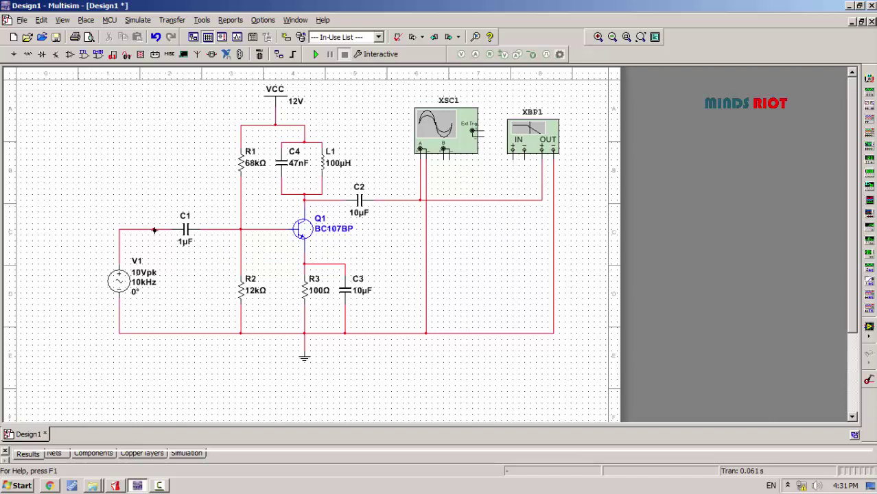
left_click(525, 159)
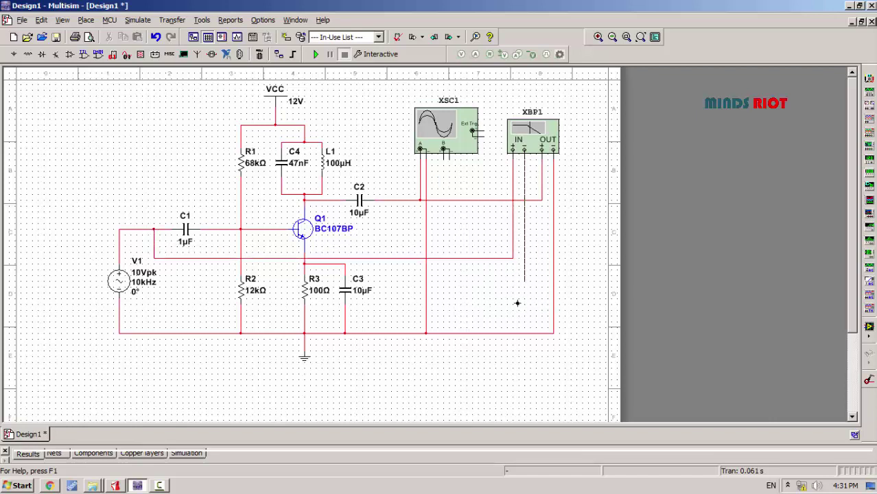
left_click(553, 211)
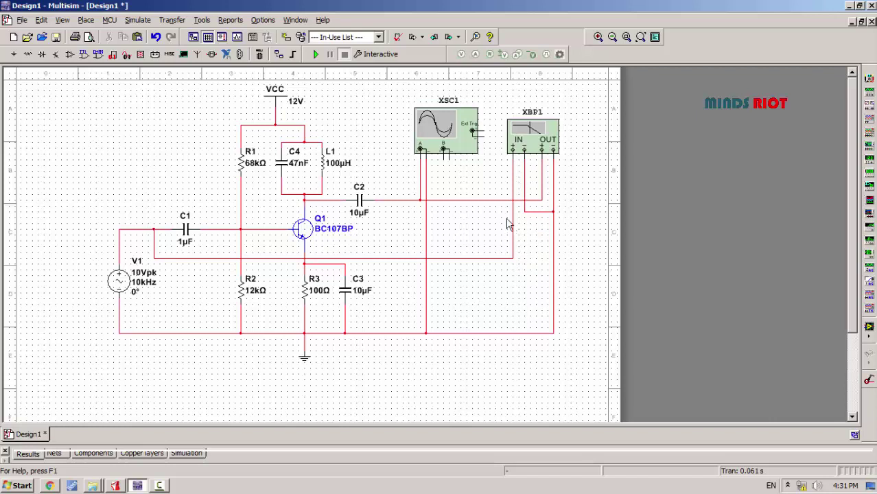
Step: Colour the input net dark blue
double_click(482, 258)
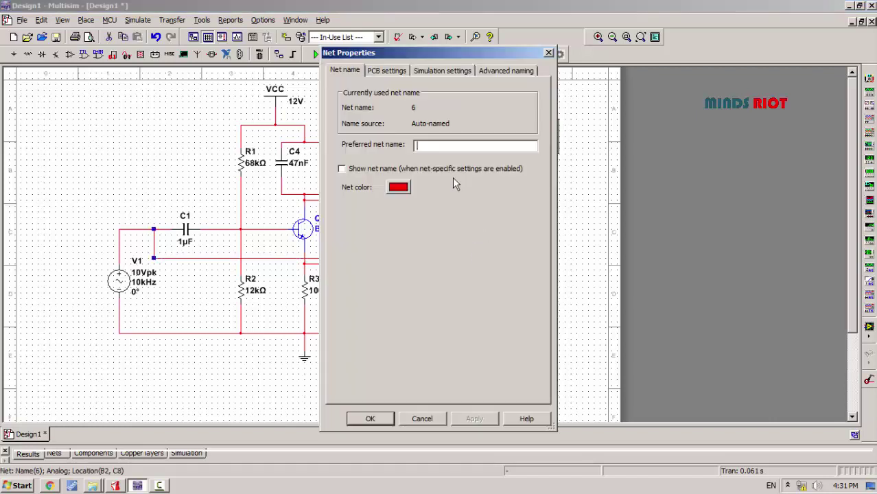
left_click(398, 187)
left_click(387, 194)
left_click(543, 171)
left_click(371, 419)
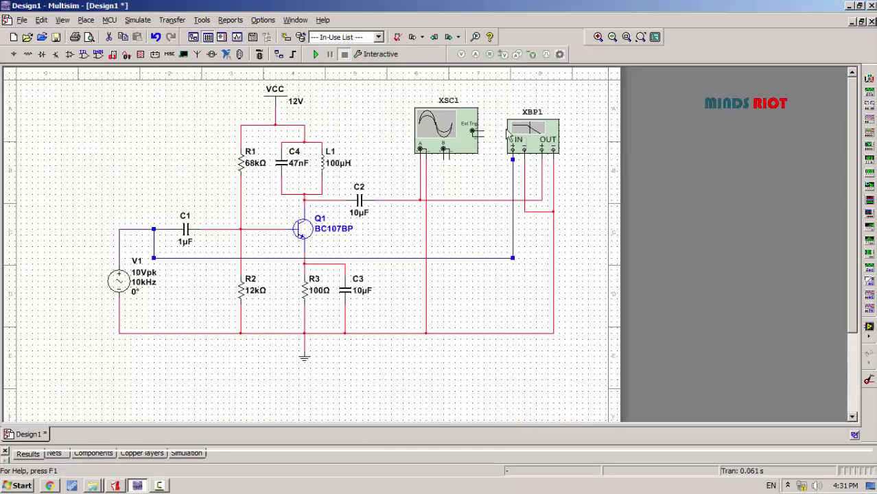
Step: Run the simulation, reverse XBP1 to white and place its cursor on the 73.813 kHz, 55.095 dB peak
left_click(315, 54)
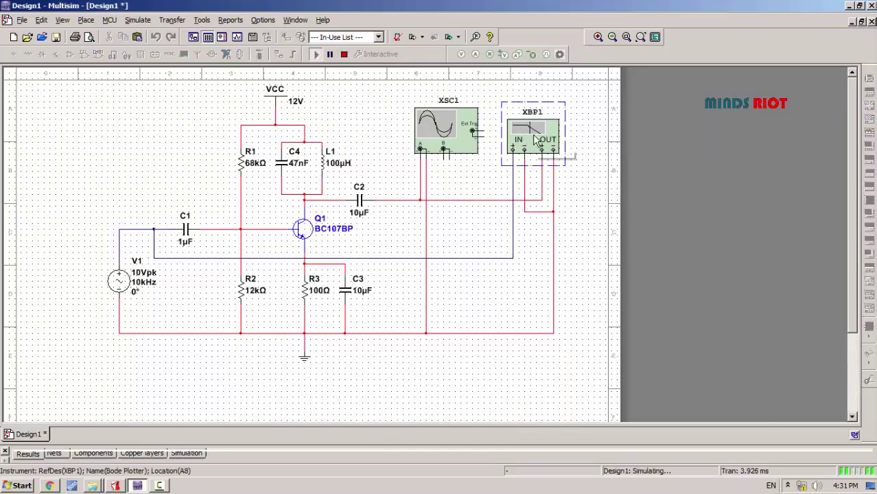
double_click(537, 140)
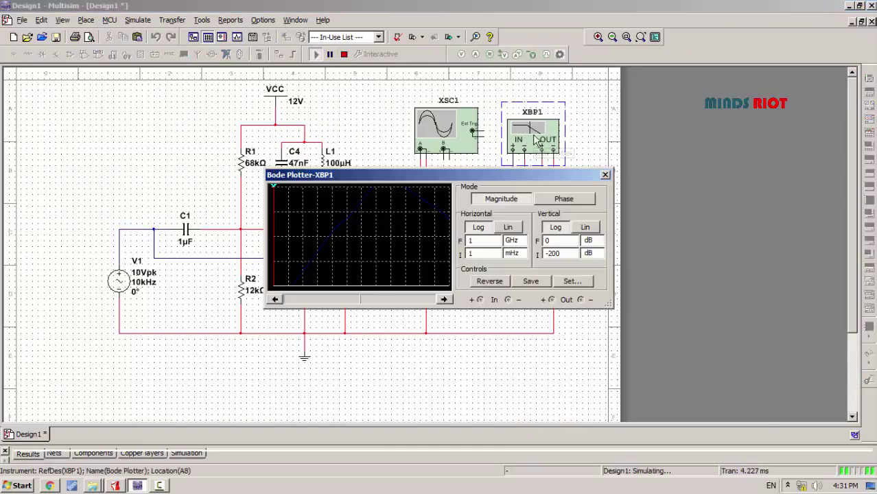
left_click(488, 282)
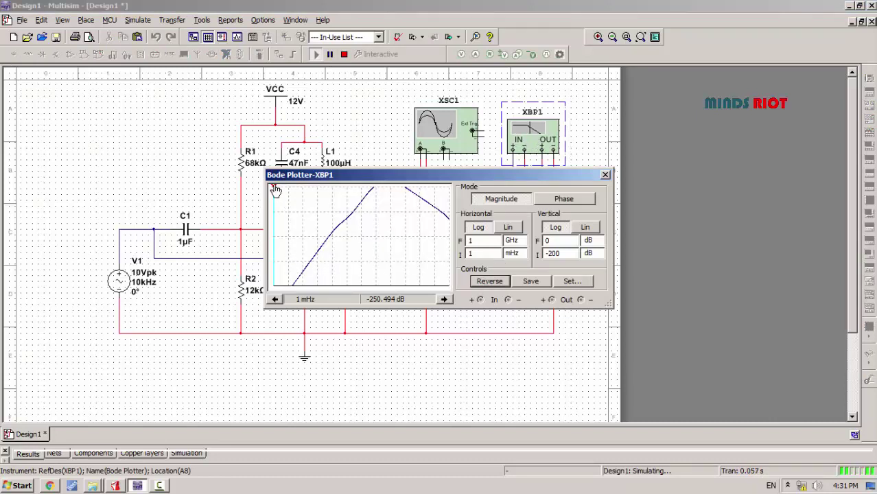
left_click_drag(275, 191, 390, 200)
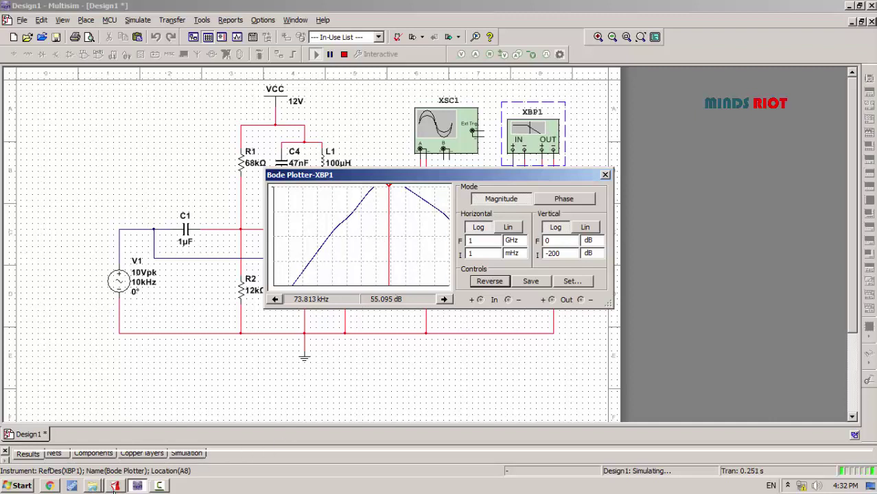
left_click(72, 486)
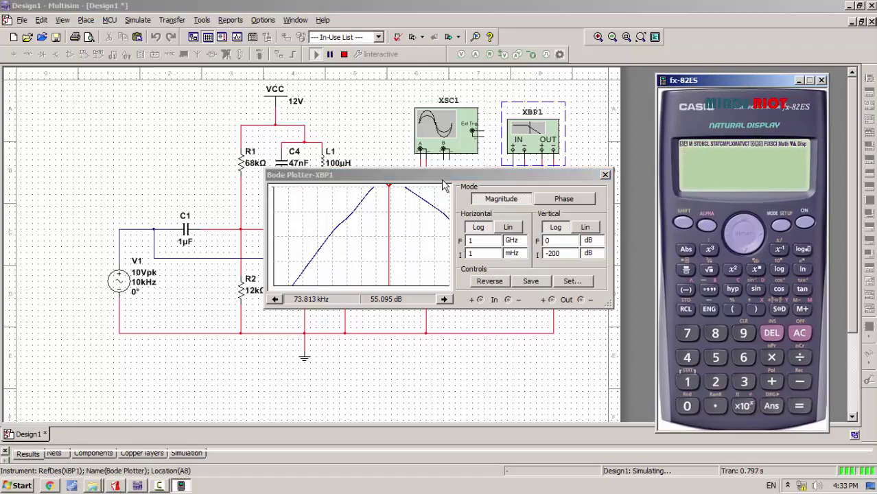
Step: Move the Bode plotter to the lower left and bring the calculator and recorder panel forward
left_click_drag(443, 186, 199, 317)
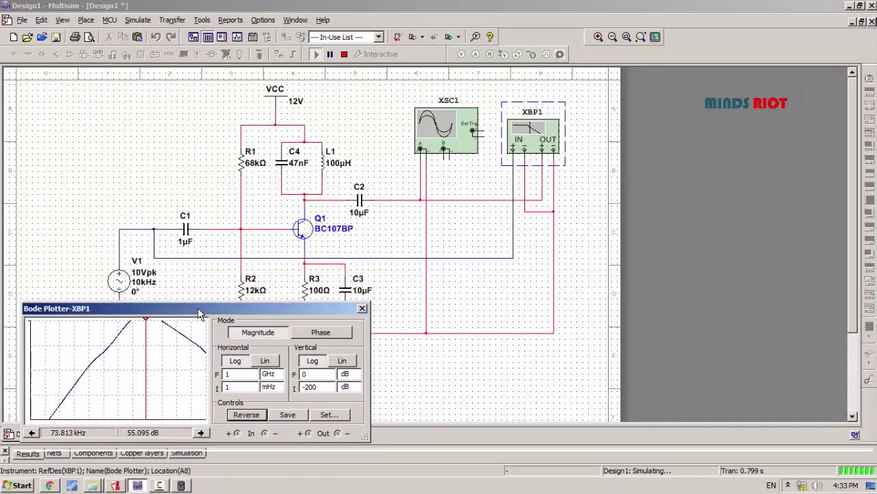
left_click(183, 486)
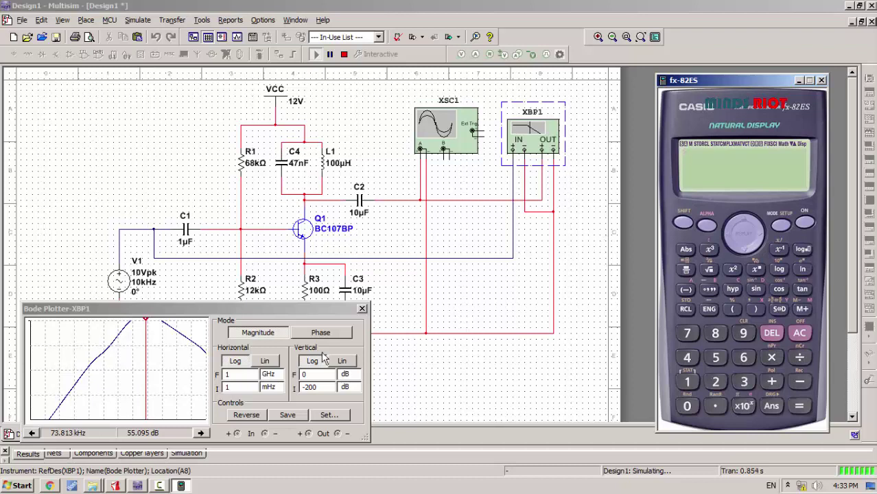
left_click(160, 486)
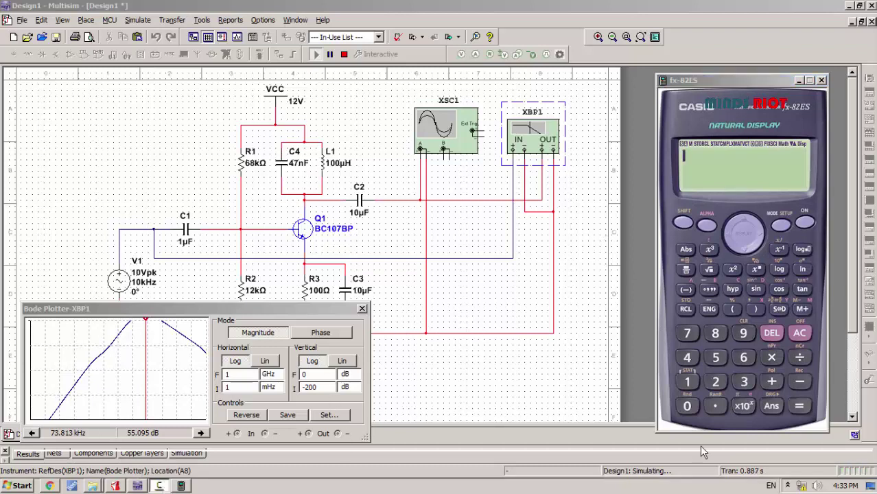
Step: Handwrite the resonant-frequency formula over the schematic with the screen pen, then clear it
left_click(699, 430)
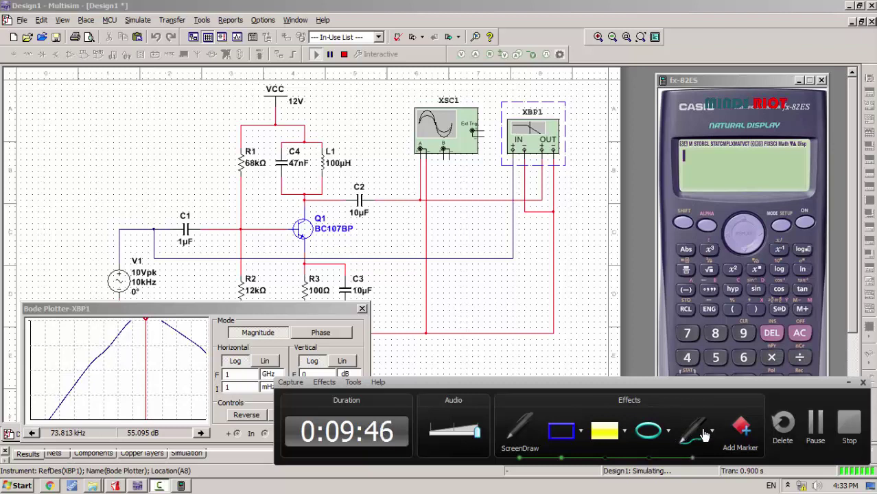
left_click(706, 432)
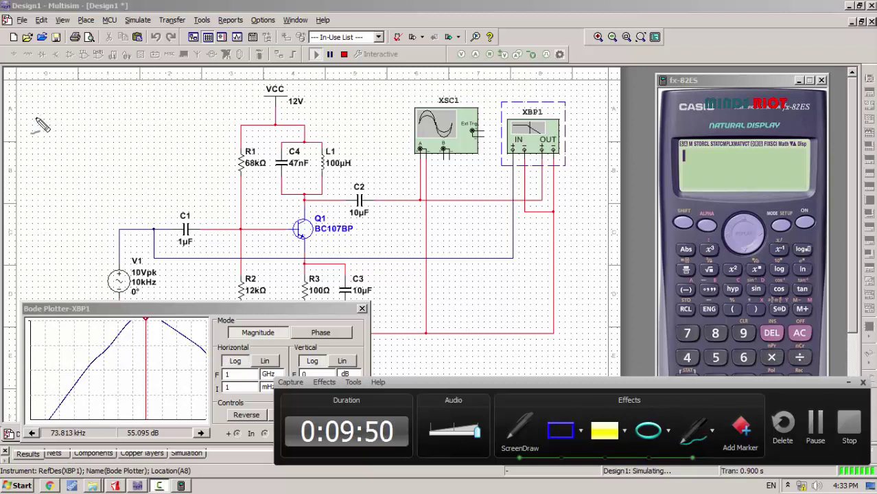
mouse_move(42, 113)
left_mouse_down()
mouse_move(38, 140)
mouse_move(45, 113)
mouse_move(40, 137)
mouse_move(60, 131)
mouse_move(61, 147)
mouse_move(73, 132)
mouse_move(99, 134)
left_mouse_up()
mouse_move(126, 99)
left_mouse_down()
mouse_move(113, 133)
mouse_move(203, 129)
left_mouse_up()
mouse_move(104, 140)
left_mouse_down()
mouse_move(125, 162)
mouse_move(143, 140)
mouse_move(151, 143)
mouse_move(146, 165)
mouse_move(157, 153)
mouse_move(151, 142)
mouse_move(163, 142)
mouse_move(186, 165)
left_mouse_up()
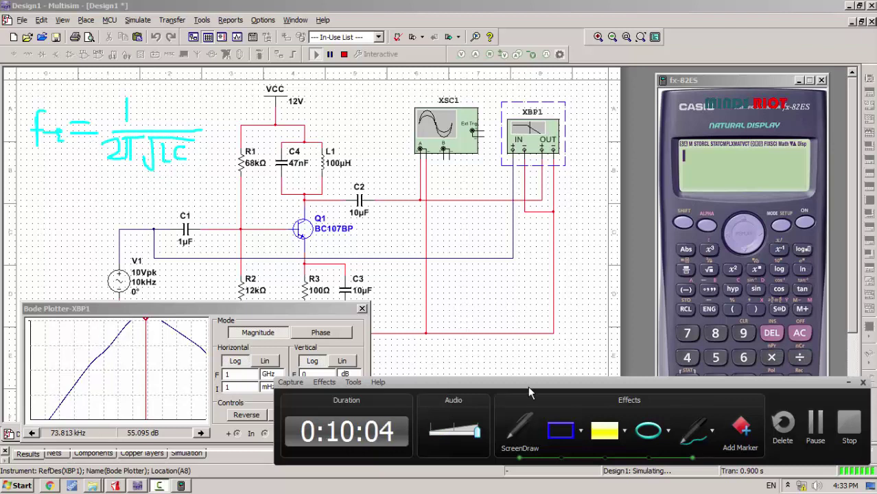
left_click(524, 437)
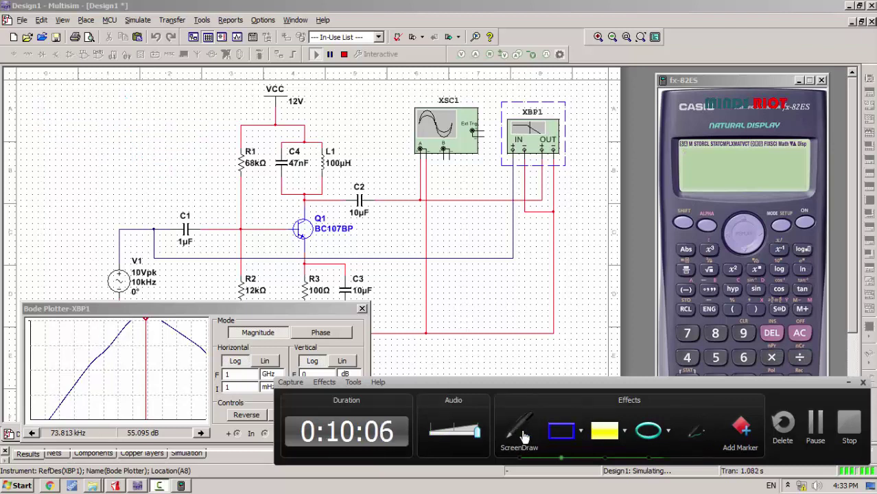
Step: Enter 47×10^-9 on the calculator keypad
left_click(850, 383)
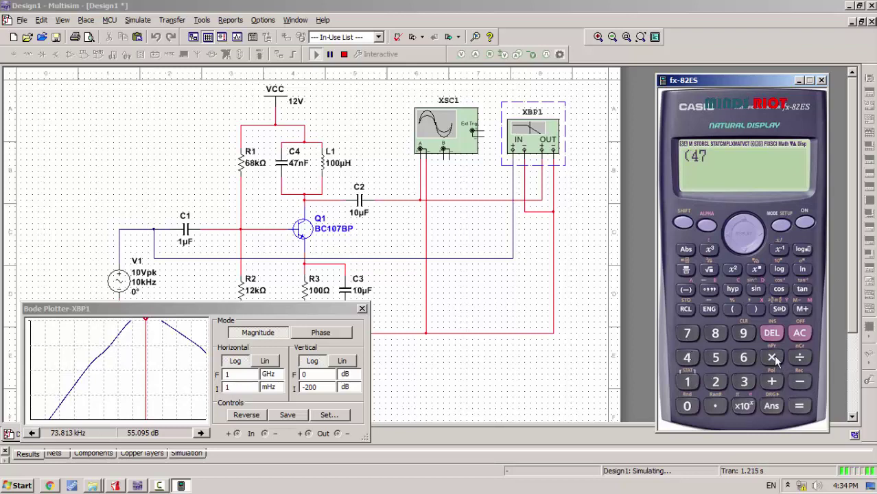
left_click(773, 355)
left_click(694, 382)
left_click(687, 405)
left_click(755, 271)
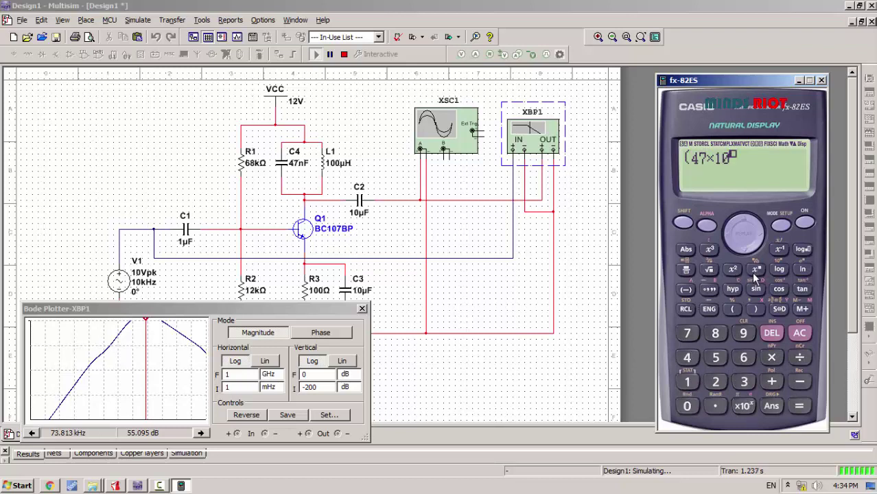
left_click(798, 379)
left_click(746, 332)
Step: Multiply by 100×10^-6 and evaluate the LC product
type(")×100")
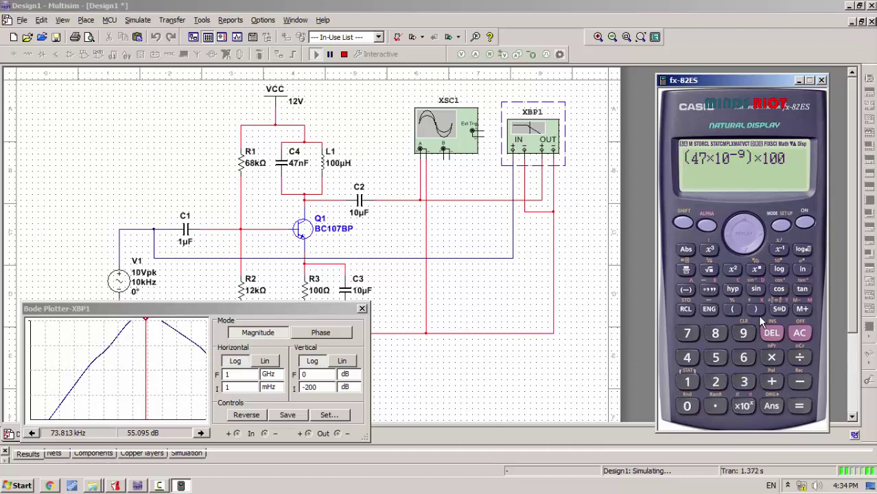
type("(")
key("Right")
key("Right")
key("Right")
type("*")
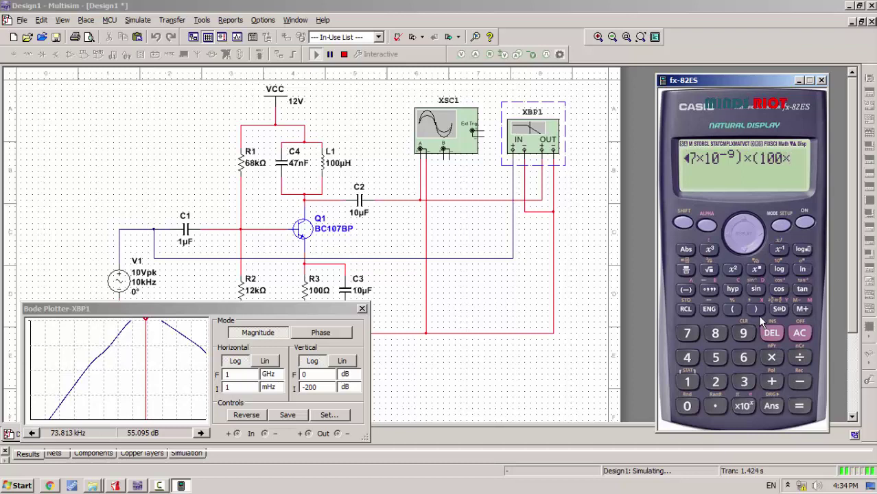
type("10")
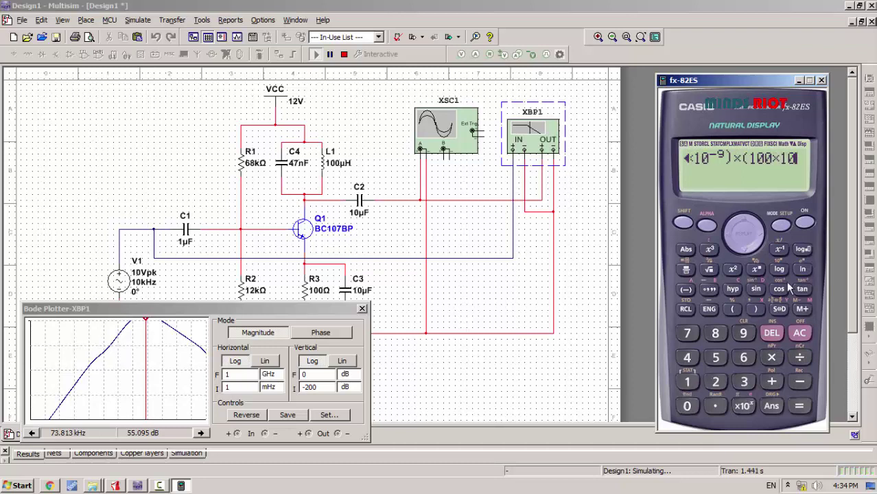
left_click(756, 269)
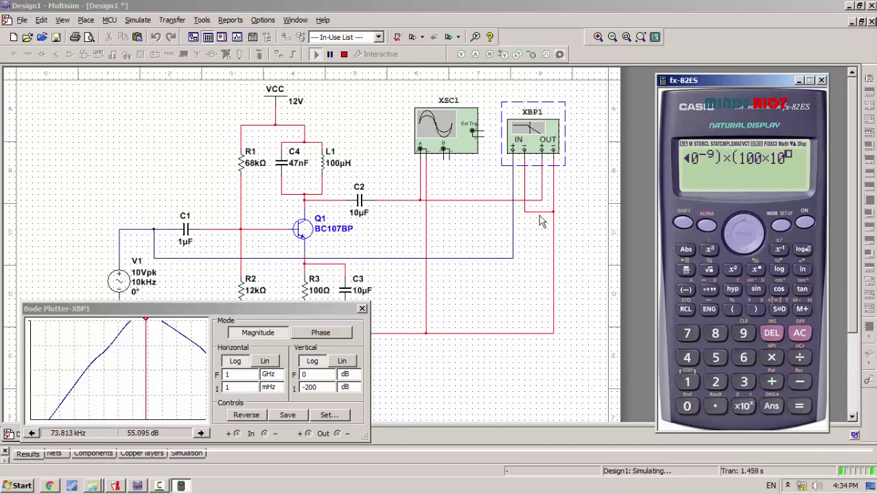
type("-6")
key("Right")
type(")")
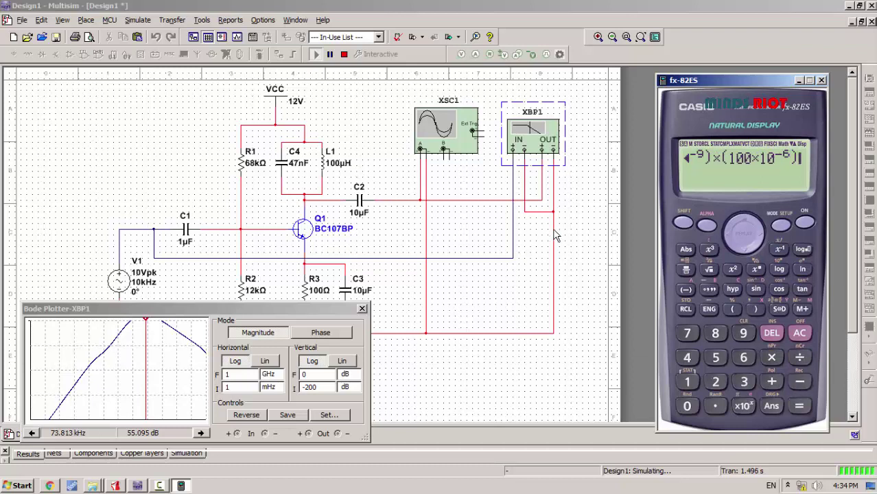
key("Return")
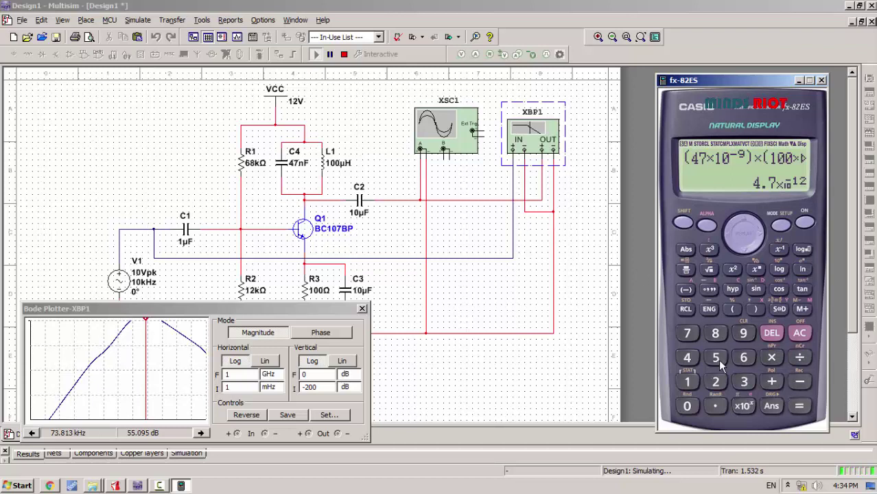
Step: Take the square root of the answer, then multiply it by 2π
left_click(710, 268)
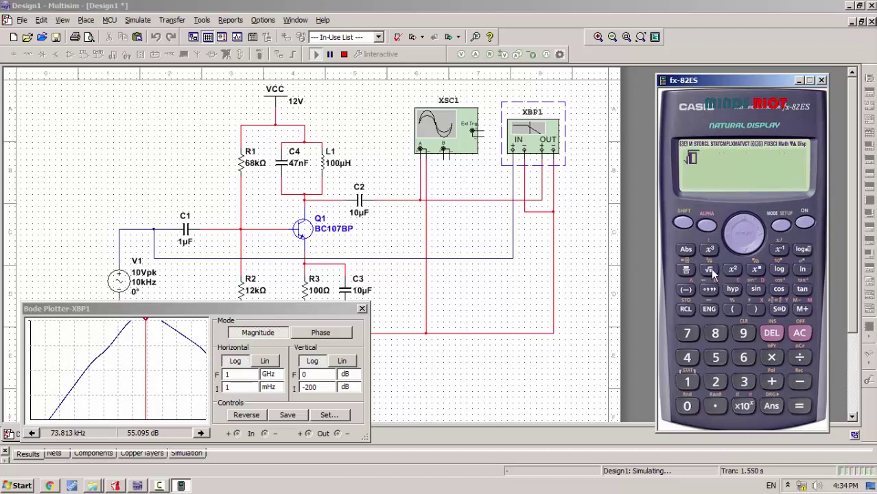
left_click(772, 406)
left_click(799, 406)
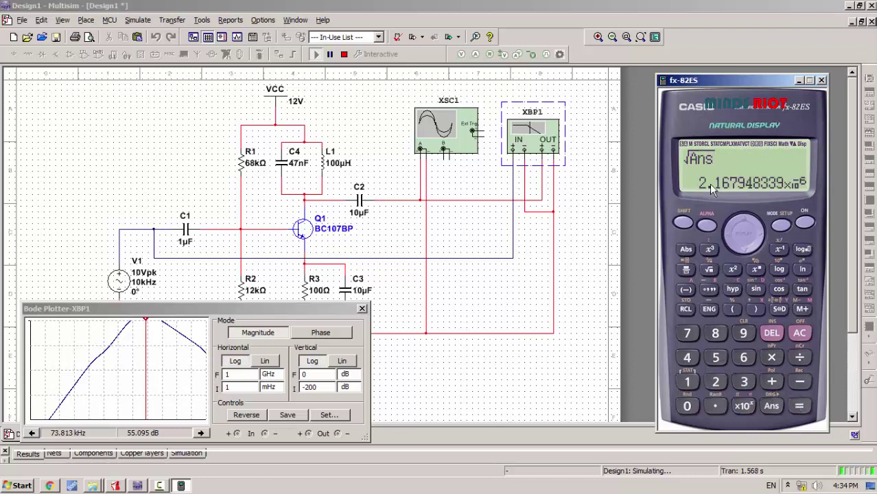
left_click(714, 384)
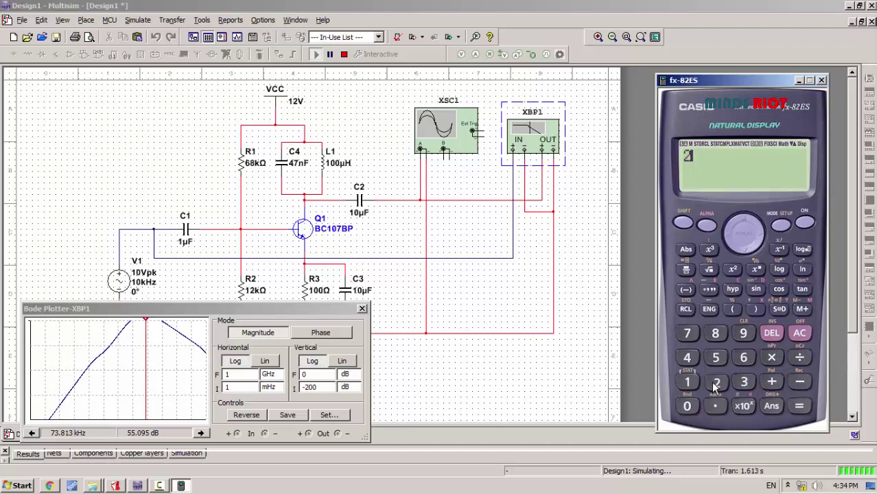
left_click(683, 225)
left_click(743, 406)
left_click(771, 358)
left_click(771, 406)
left_click(799, 406)
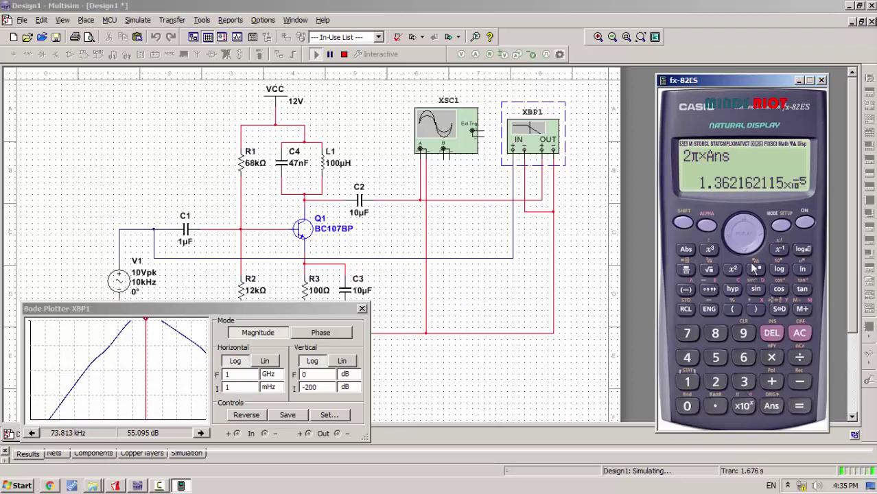
Step: Compute 1÷Ans to get the resonant frequency 73412.70096
left_click(687, 383)
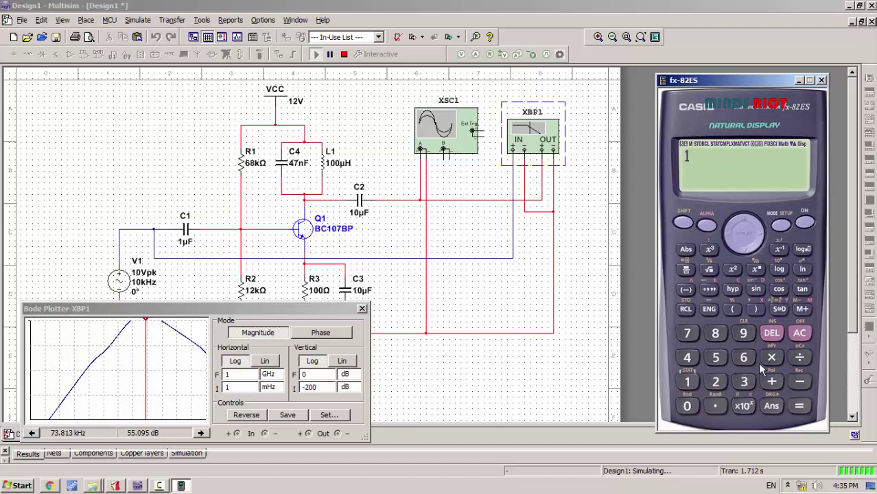
left_click(799, 358)
left_click(772, 405)
left_click(799, 406)
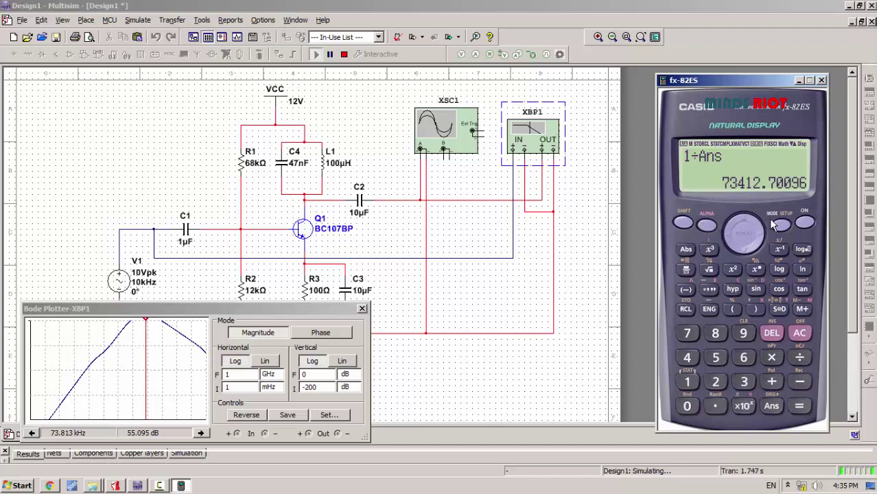
Step: Show the result as 73.41270096×10³ with ENG, then switch to the browser's Applied Electronics tab
left_click(710, 310)
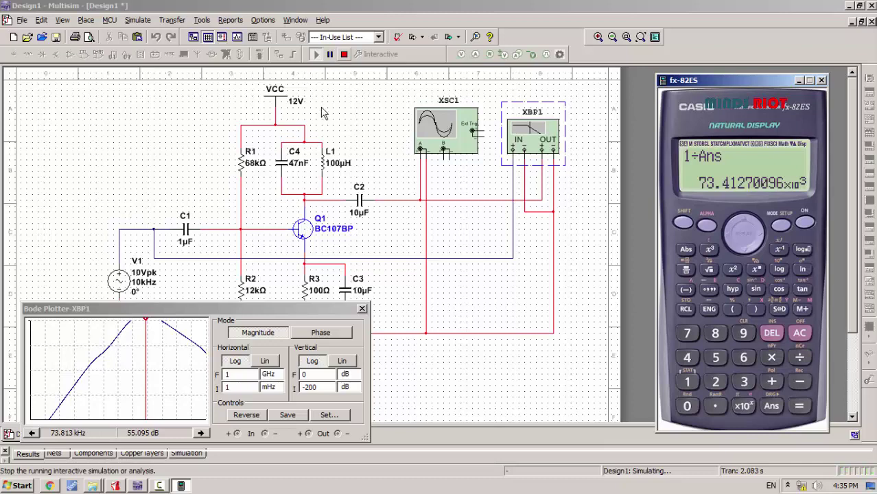
left_click(50, 485)
left_click(405, 11)
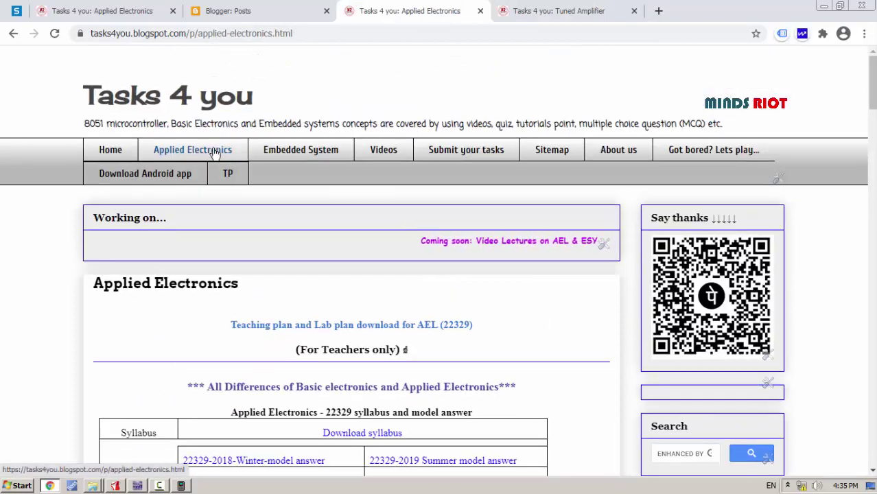
Step: Follow the Applied Electronics navigation link to reload the page at its AEL (22329) listing
left_click(215, 151)
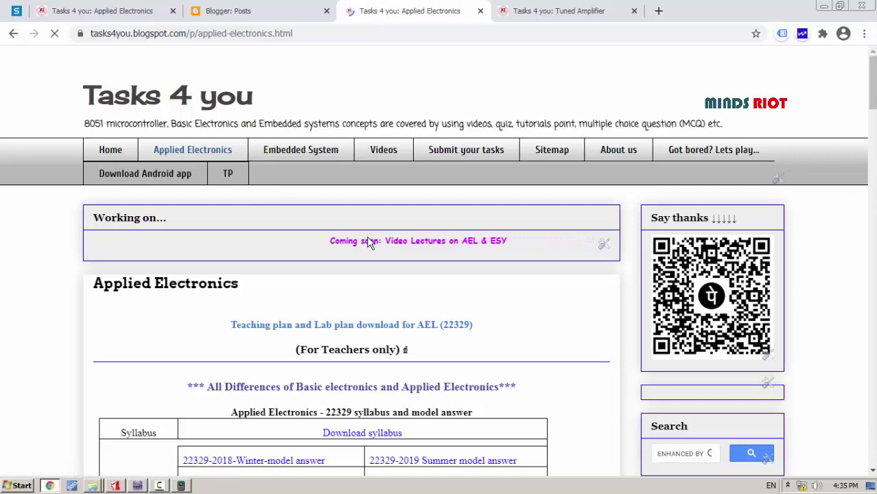